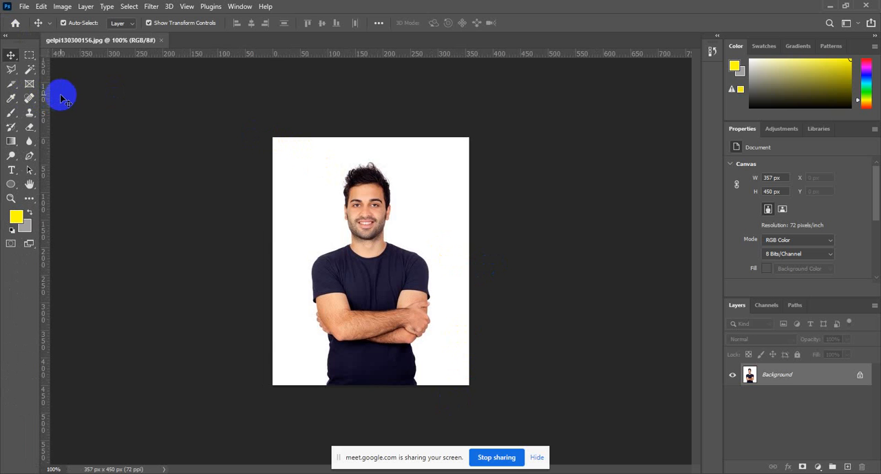
Crop the portrait of the man in the dark T-shirt to a 2 by 2 ratio with the Crop Tool
left_click(11, 83)
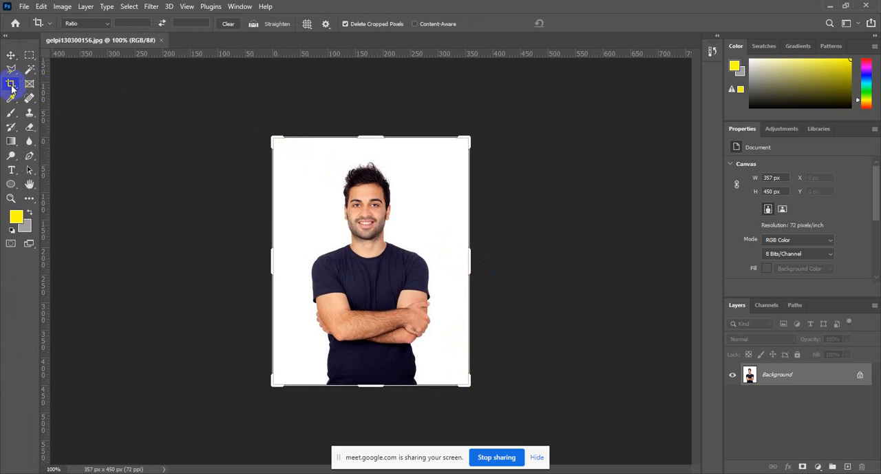
left_click(11, 87)
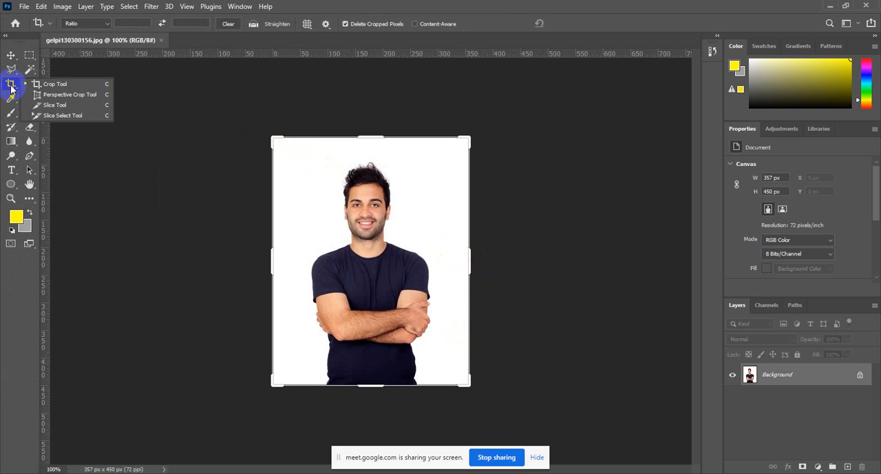
left_click(60, 86)
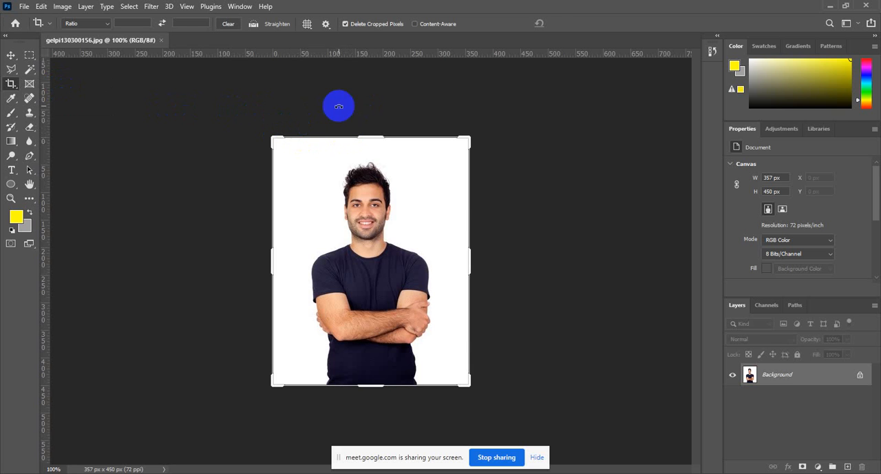
left_click(310, 104)
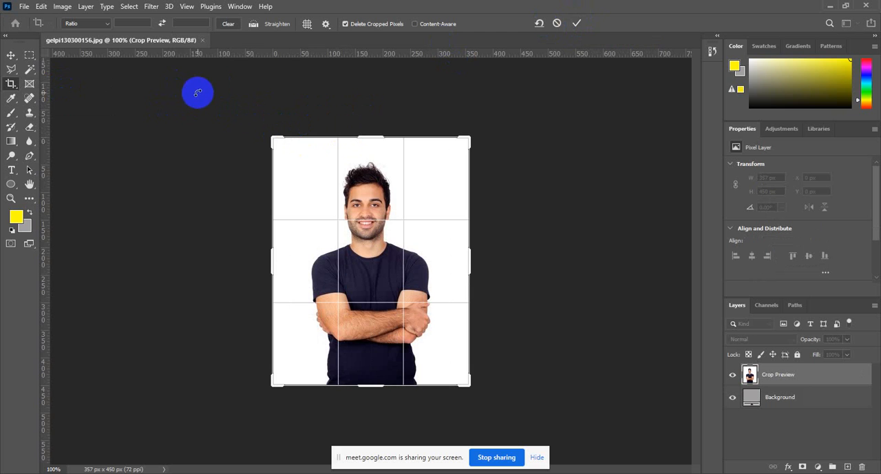
left_click(130, 22)
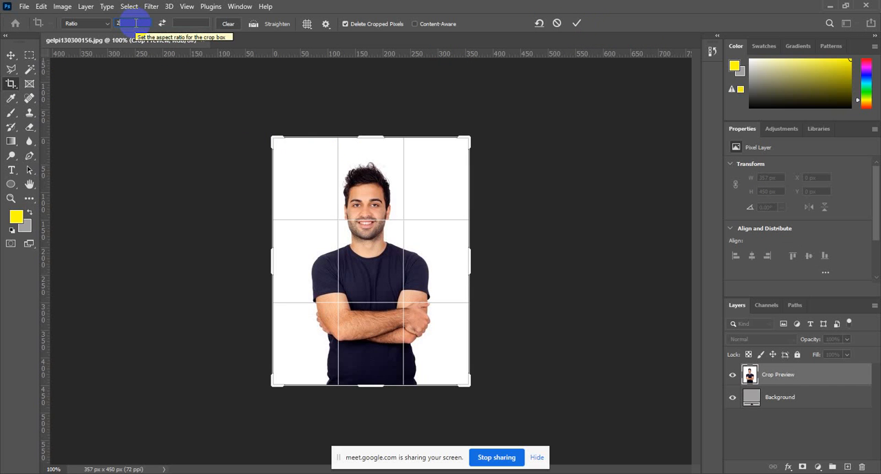
left_click(186, 23)
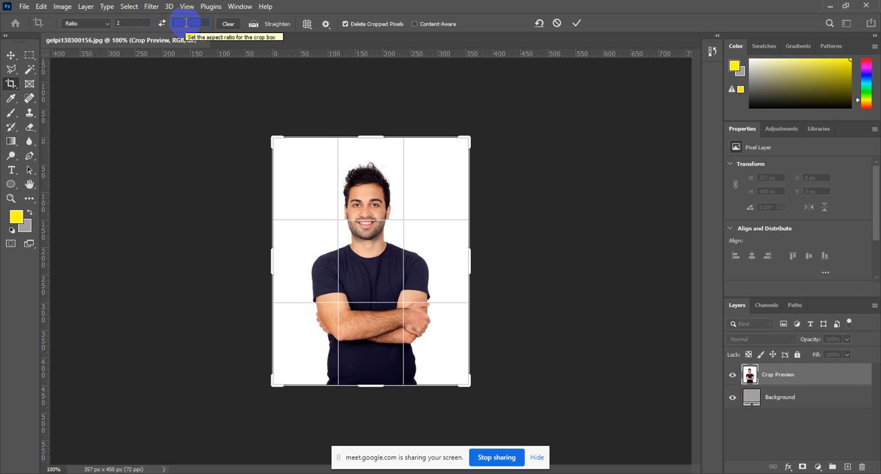
type("2")
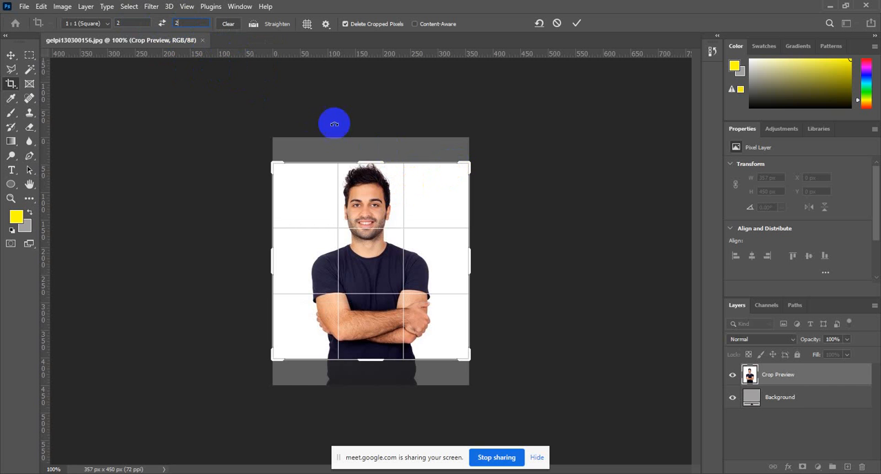
left_click(577, 23)
Close the cropped portrait without saving and open the recent file _MG_2403.JPG
left_click(165, 40)
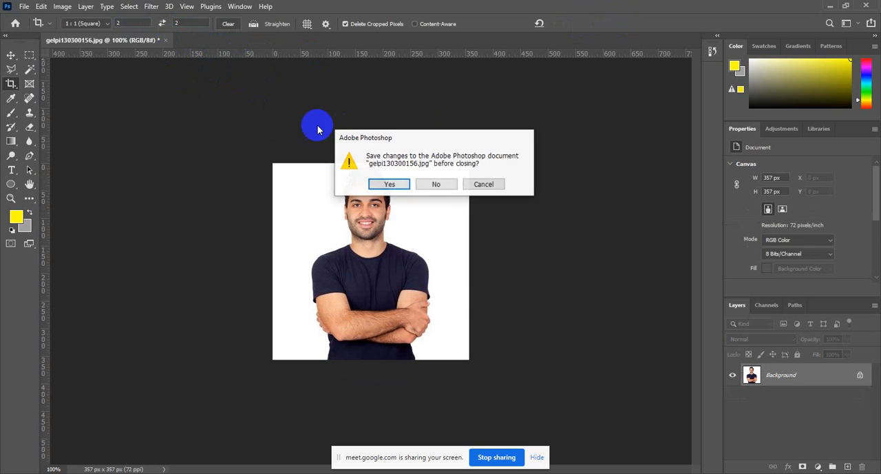
left_click(447, 183)
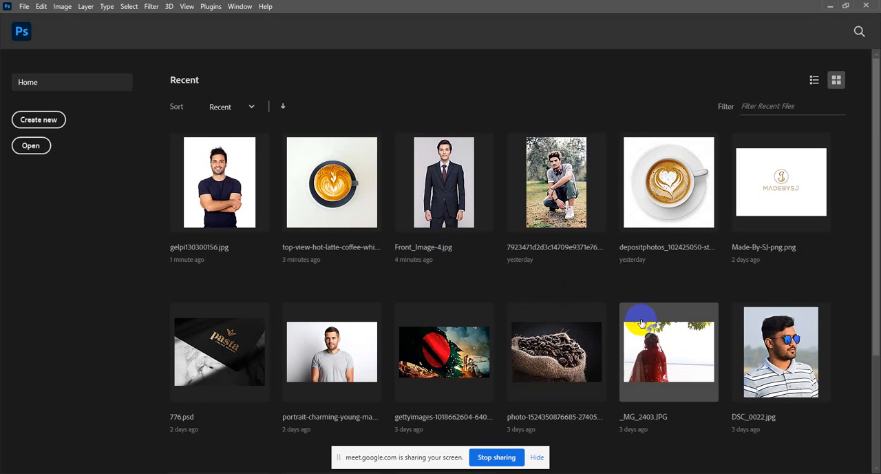
scroll(620, 320, "down", 3)
left_click(669, 265)
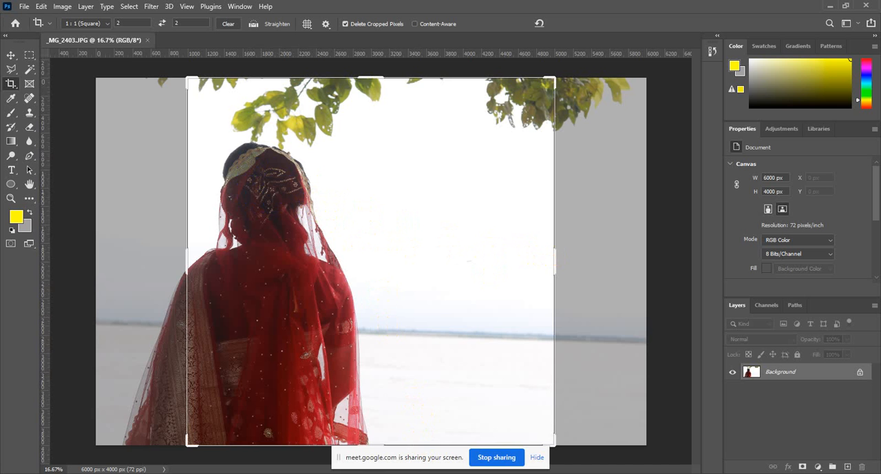
Switch to Chrome and bring up the Google Images results for Instagram mosaic sizes
mouse_move(407, 471)
left_click(394, 454)
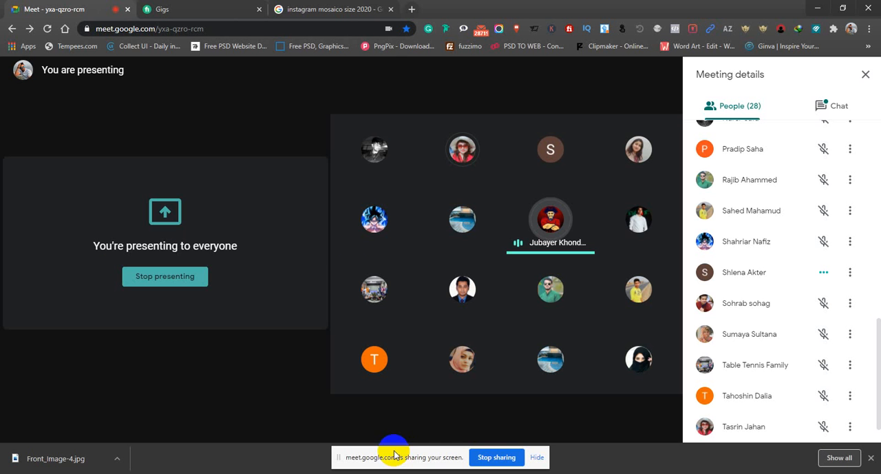
left_click(323, 9)
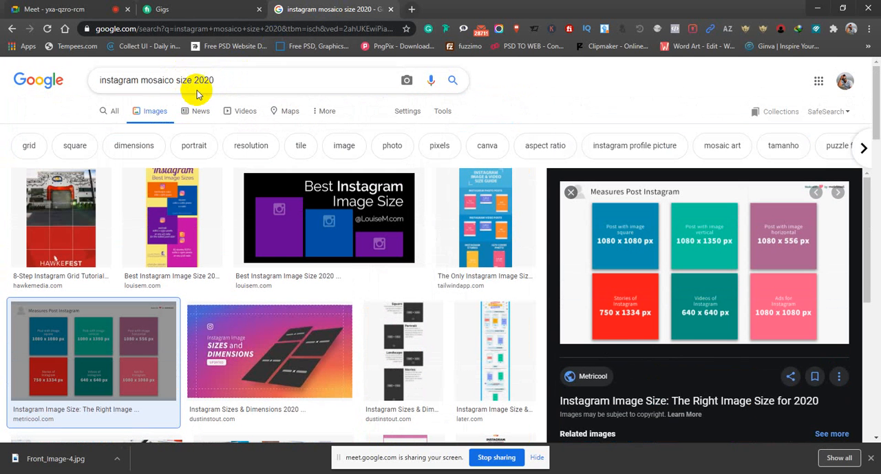
Search Google Images for "facebook profile picture size"
triple_click(202, 81)
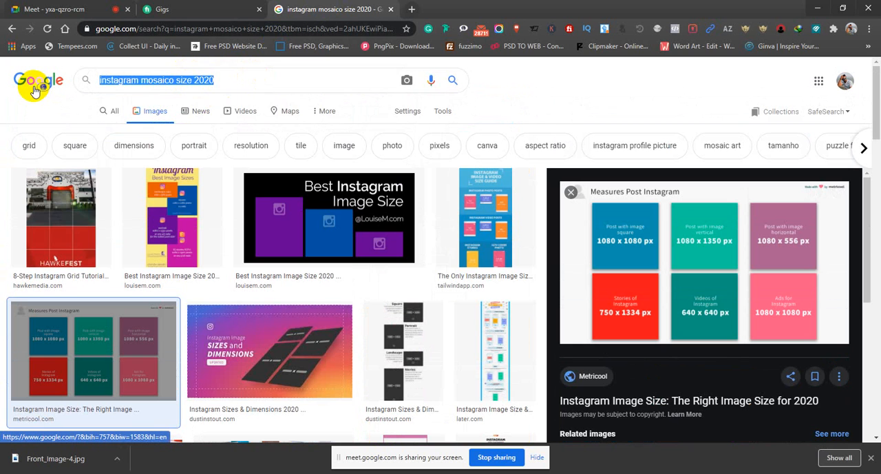
type("face")
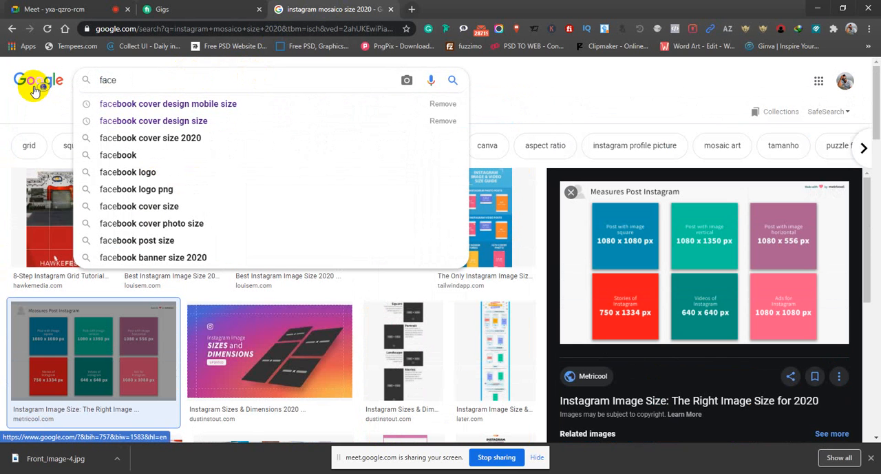
key("BackSpace")
type("bo")
key("BackSpace")
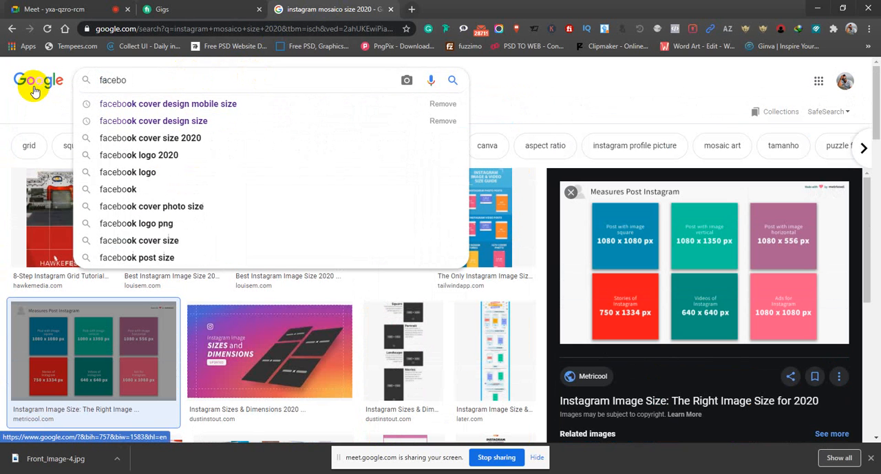
type("ok pro")
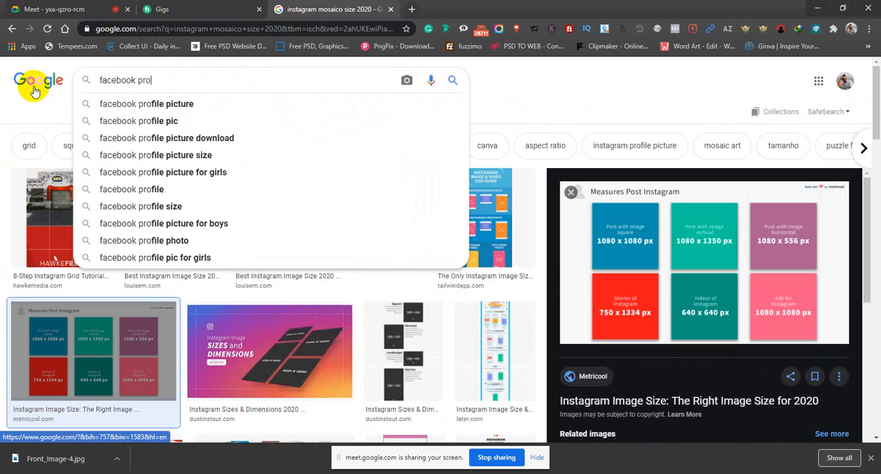
type("file pic")
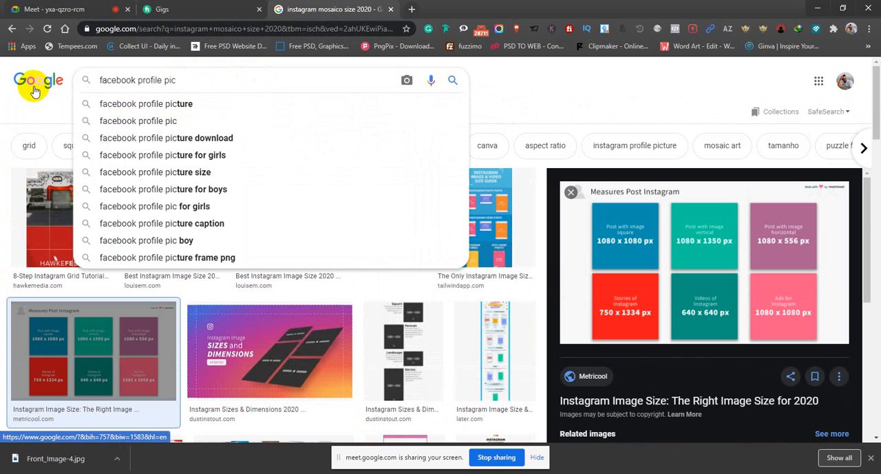
key("Down")
key("Down")
key("Down")
key("Down")
key("Down")
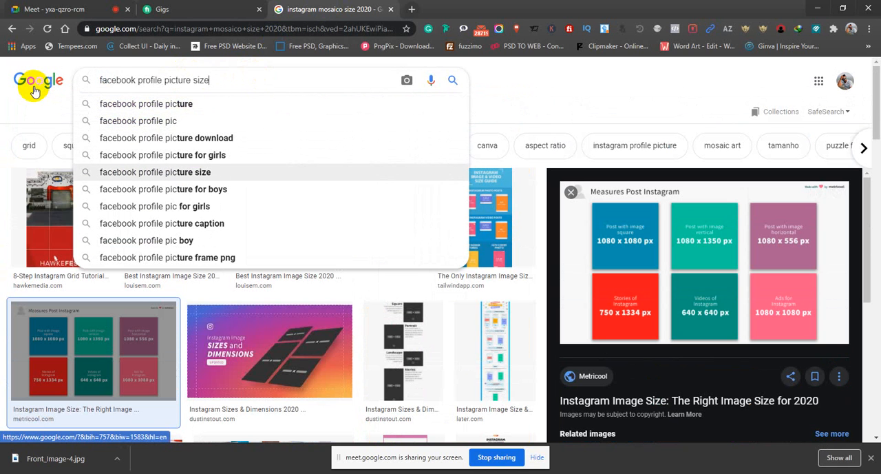
key("Return")
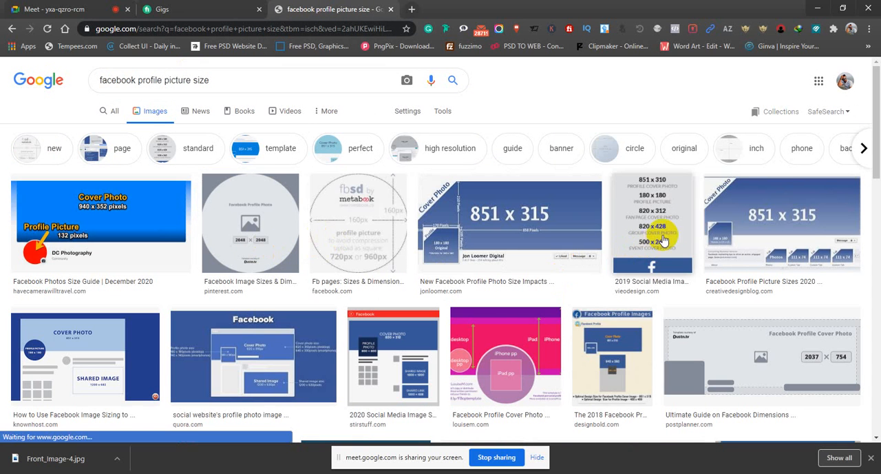
Look through the image results and preview the KnownHost diagram of Facebook image dimensions
scroll(143, 260, "down", 1)
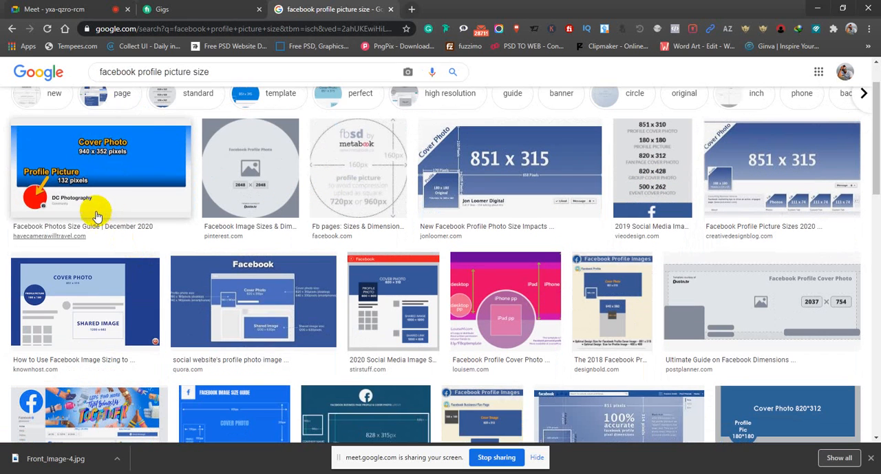
scroll(261, 248, "down", 1)
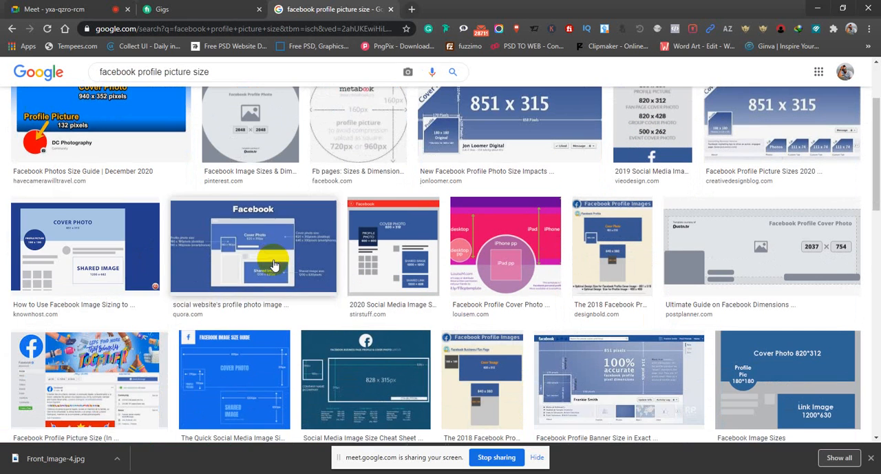
left_click(117, 241)
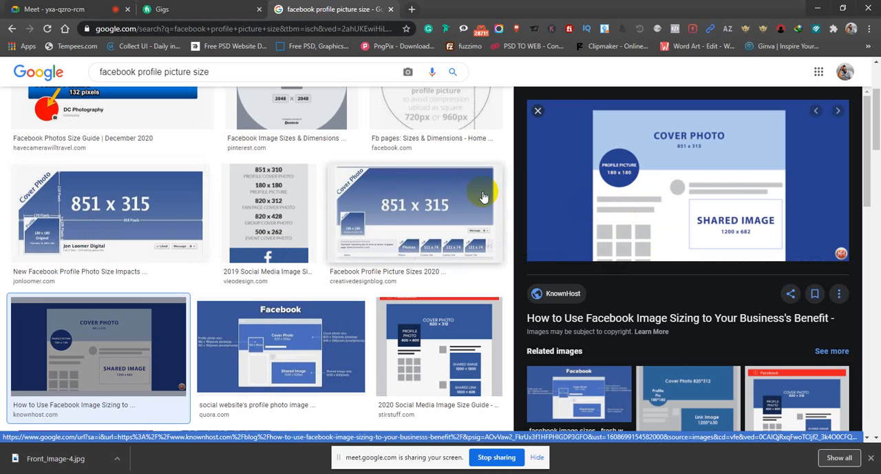
Return to Photoshop and set the crop ratio for the open photo to 180 by 180
key("alt+Tab")
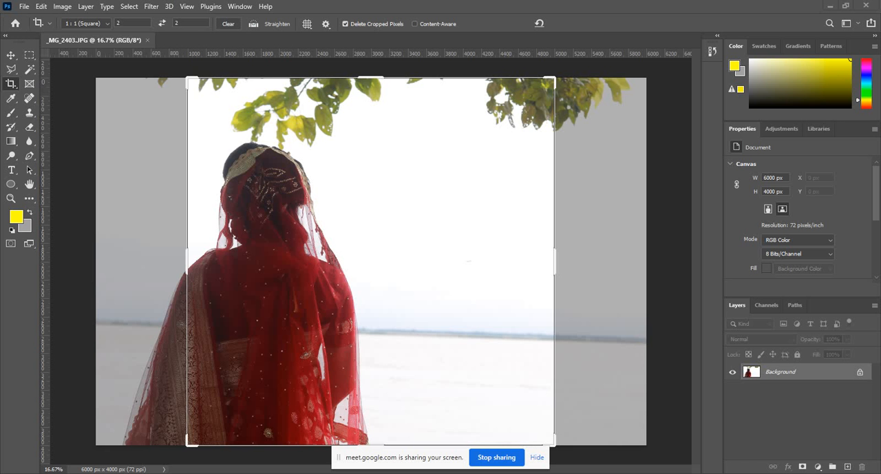
left_click(132, 23)
type("180")
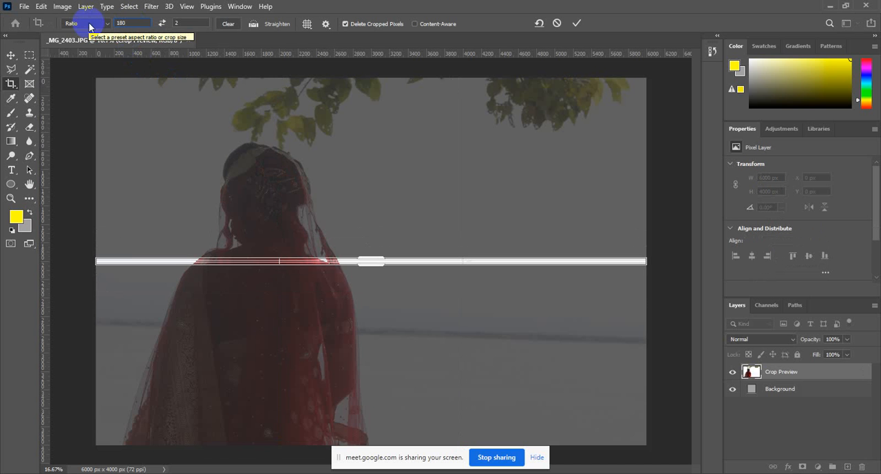
left_click(185, 24)
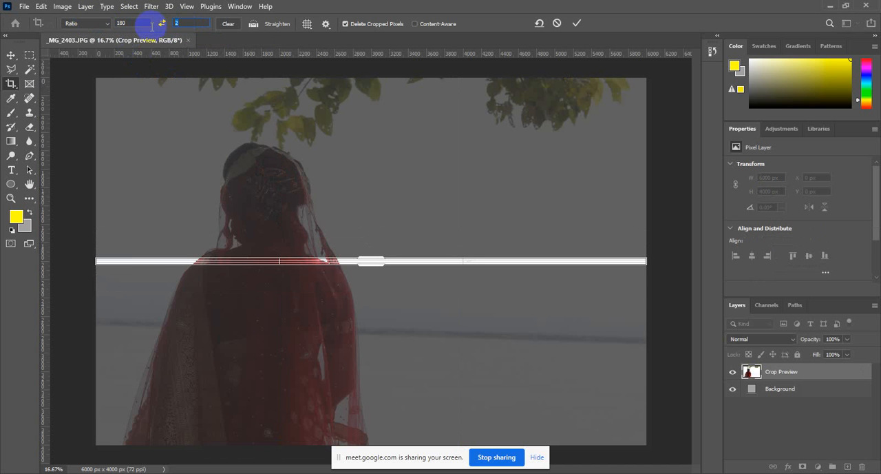
type("180")
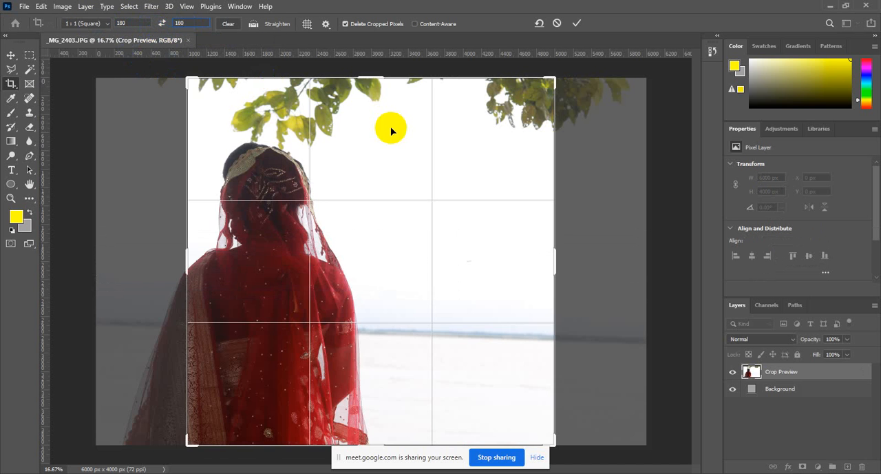
Try a square crop with the photo shifted sideways past the frame's edge, and undo it
left_click_drag(391, 130, 473, 164)
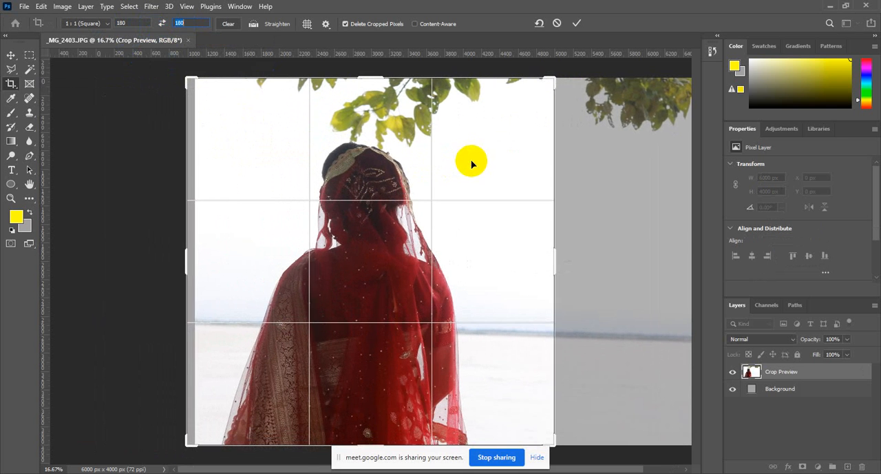
left_click(577, 25)
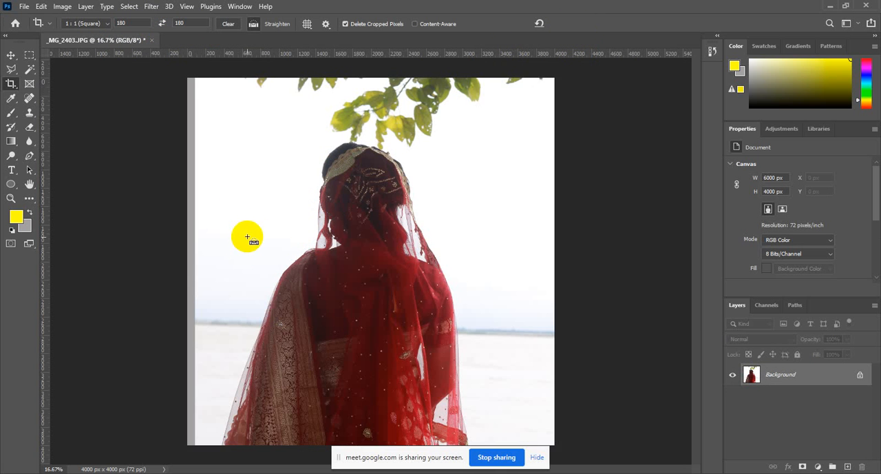
key("ctrl+z")
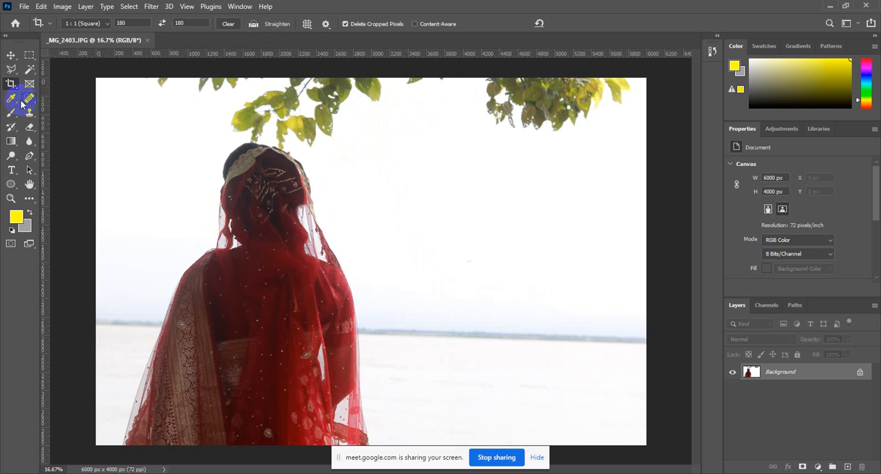
Crop the photo to the square ratio with the woman moved toward the middle and the frame fully covered by the image
left_click(153, 112)
left_click_drag(475, 207, 546, 206)
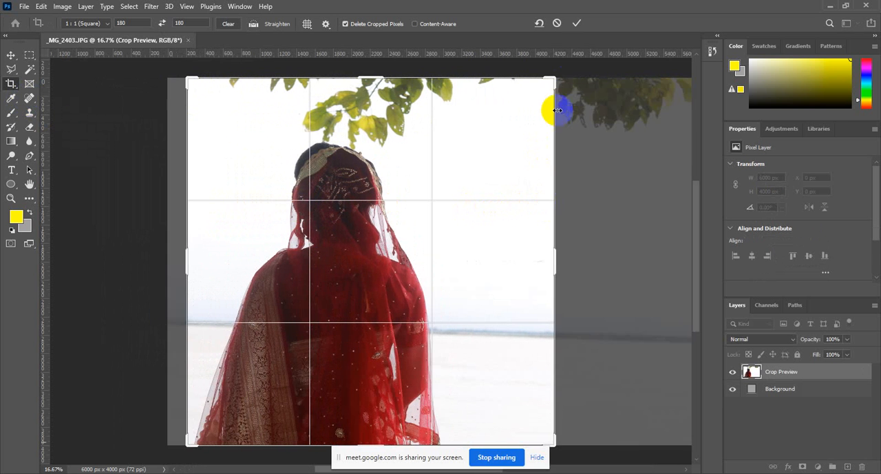
left_click(577, 23)
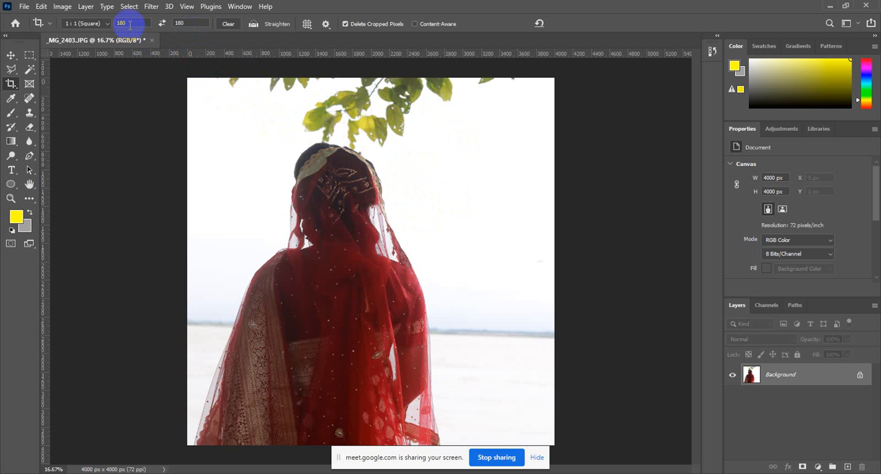
Clear the crop ratio values and commit an unconstrained crop around the whole photo
left_click(180, 23)
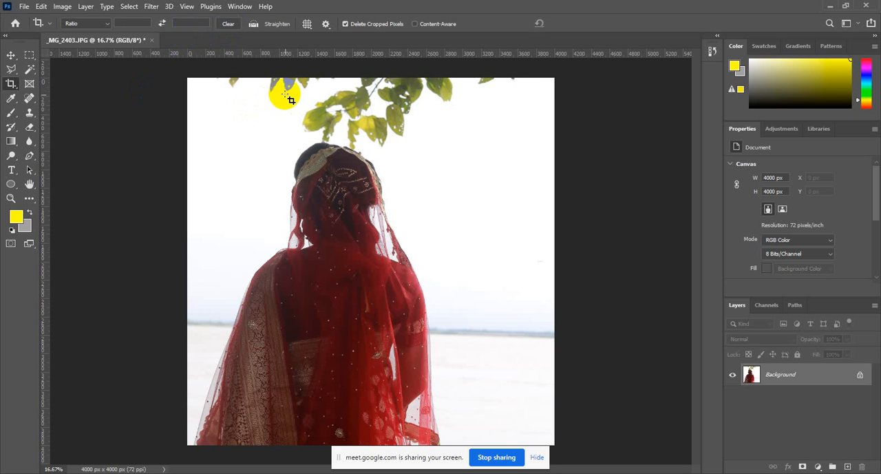
left_click(197, 77)
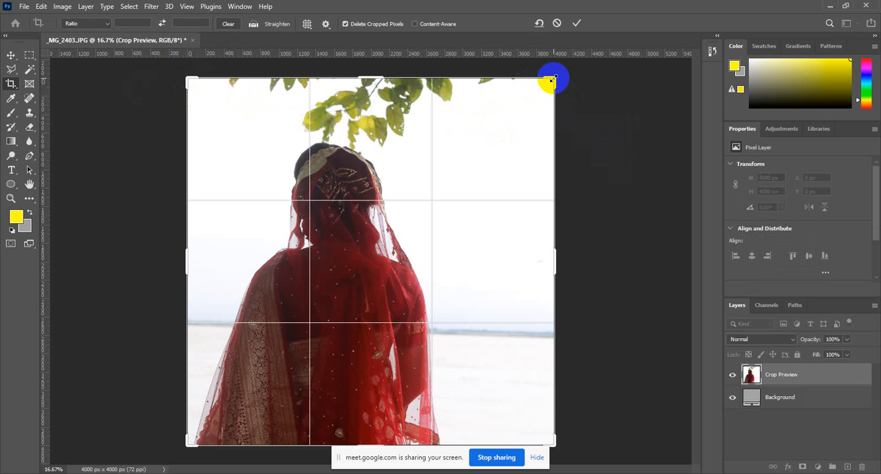
left_click(577, 24)
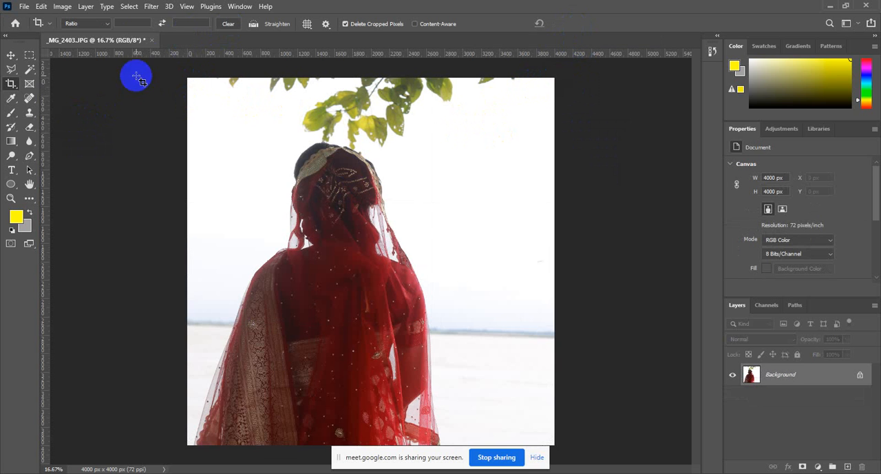
Close _MG_2403.JPG without saving the changes
left_click(152, 40)
left_click(454, 184)
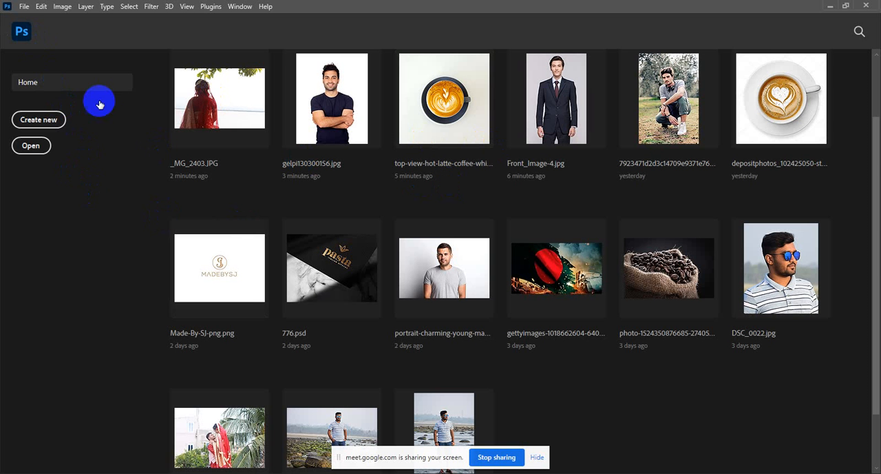
Go from the home screen to the empty workspace, activate the Crop Tool and show its related tools
left_click(23, 32)
left_click(11, 70)
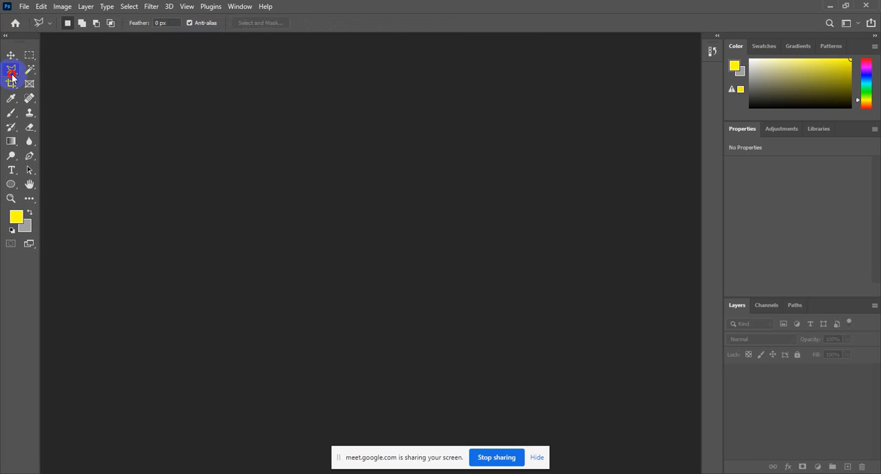
left_click(12, 85)
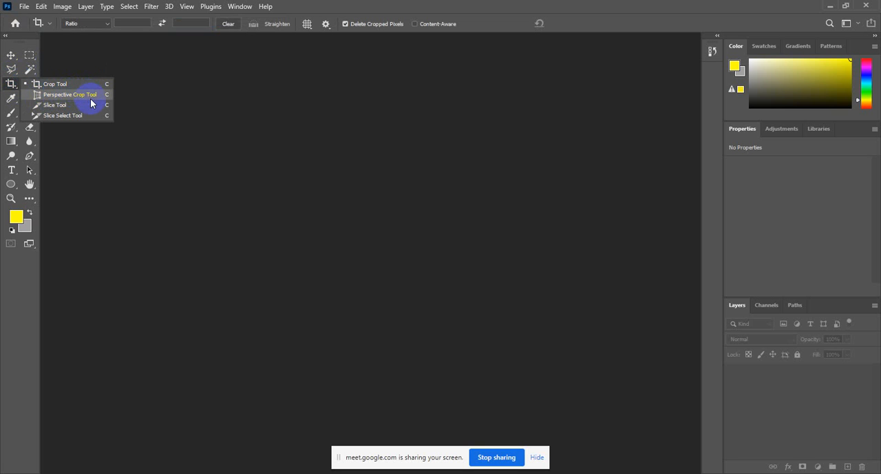
left_click(10, 84)
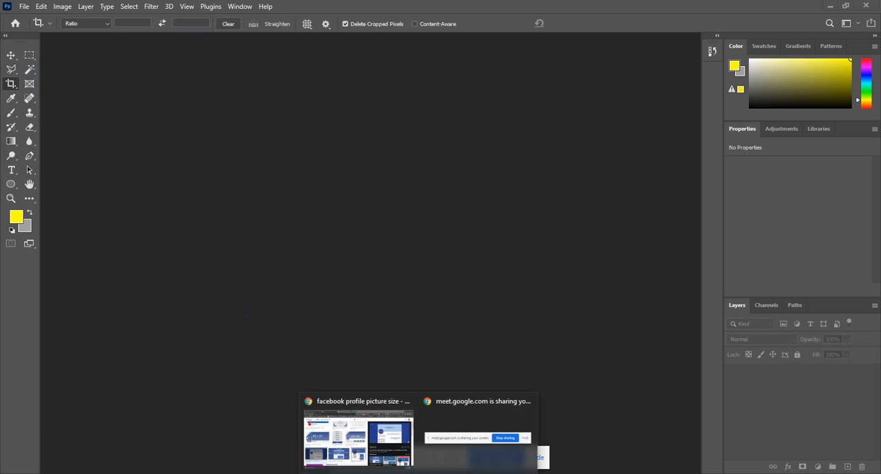
Switch to Chrome and search Google Images for "business card mock up"
left_click(358, 441)
scroll(394, 270, "up", 2)
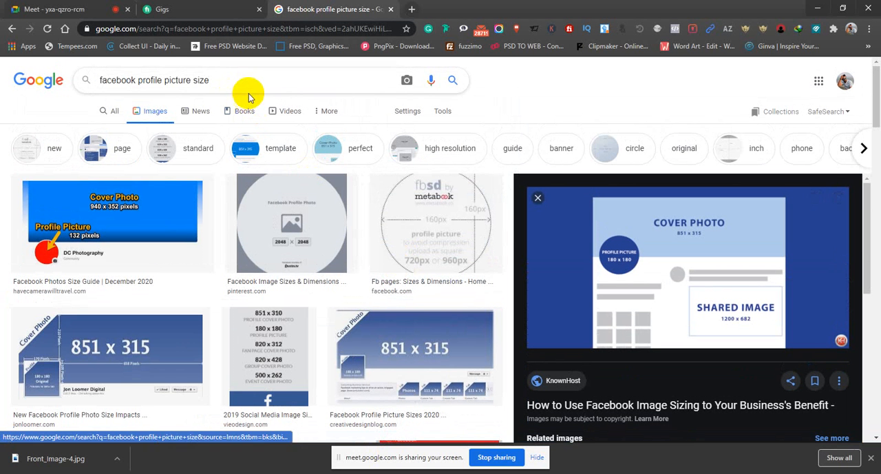
left_click_drag(246, 88, 113, 82)
type("busi")
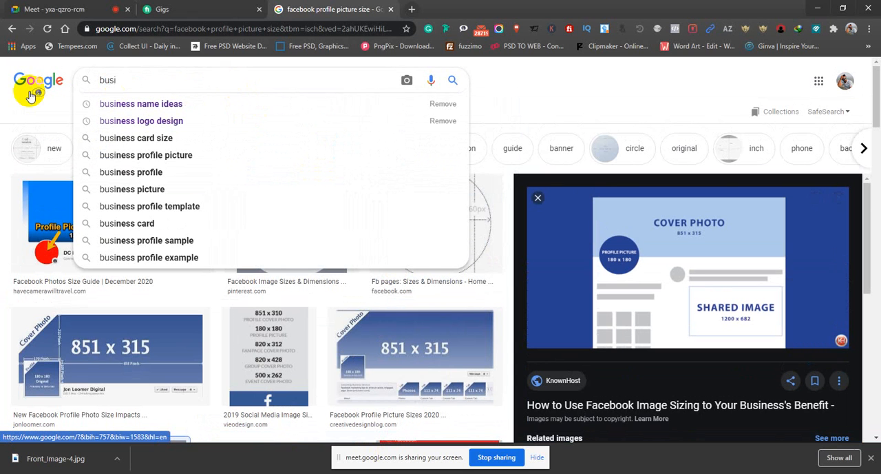
type("ness ")
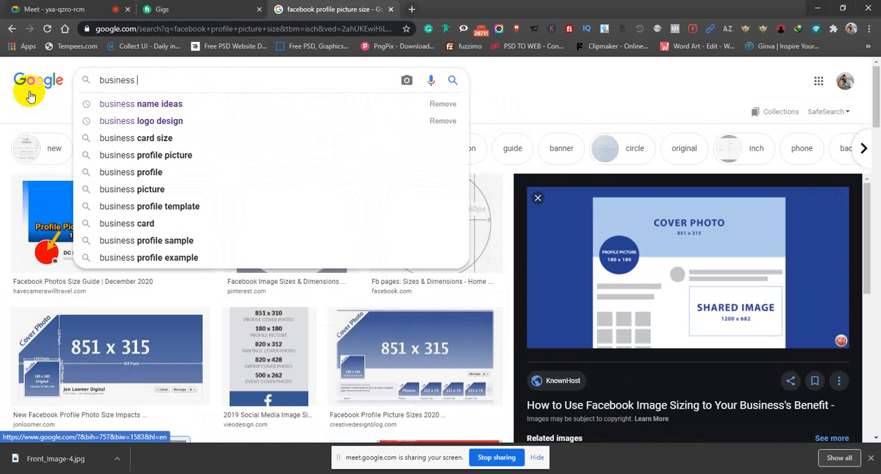
type("card mock up")
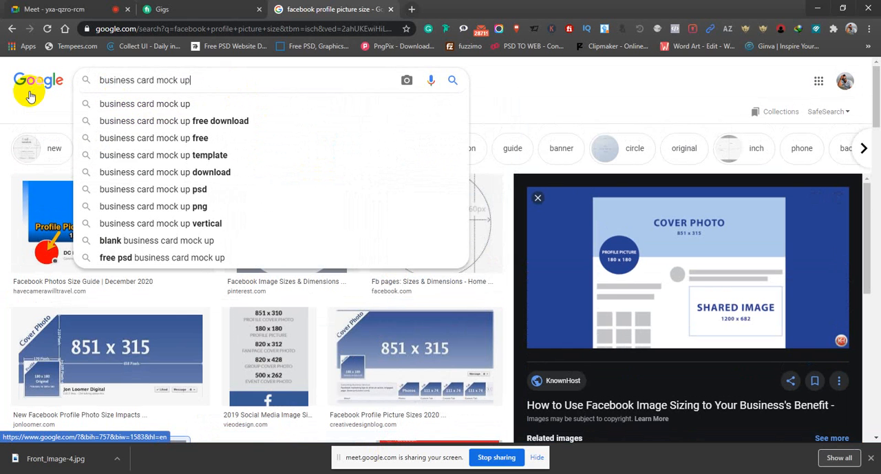
key("Return")
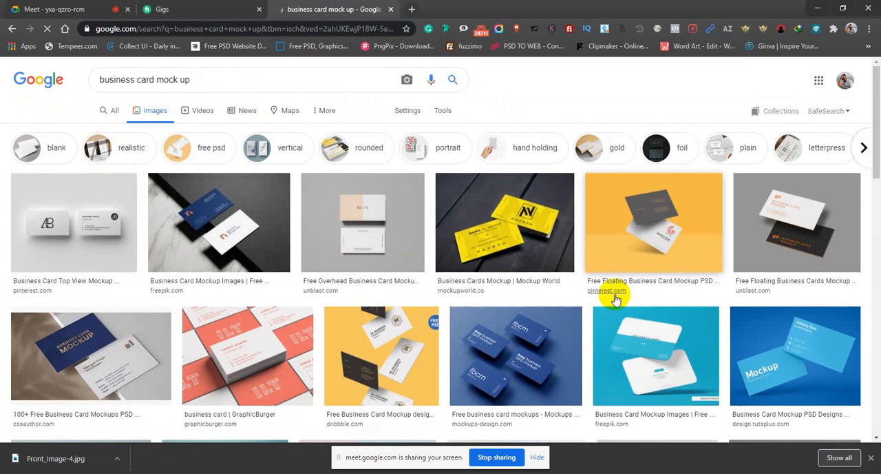
Open the CSS Author business card mockup result and save its image to the Desktop as Personal-Business-card-mockup in JPEG format
scroll(616, 298, "down", 1)
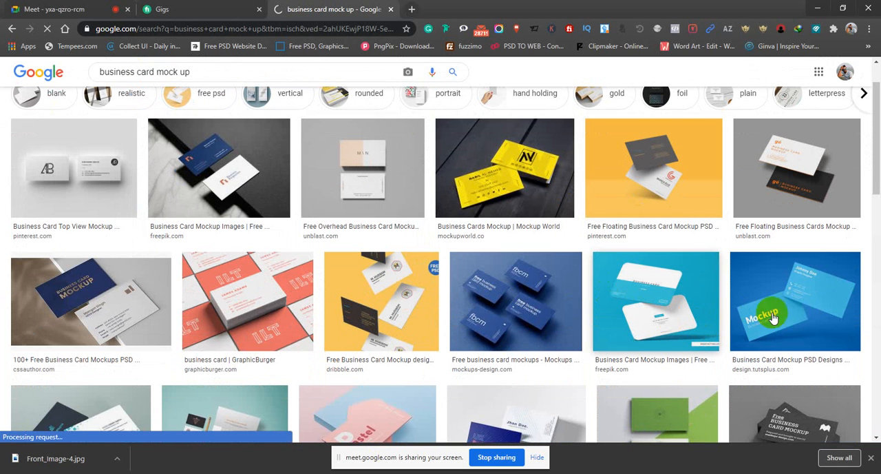
left_click(123, 289)
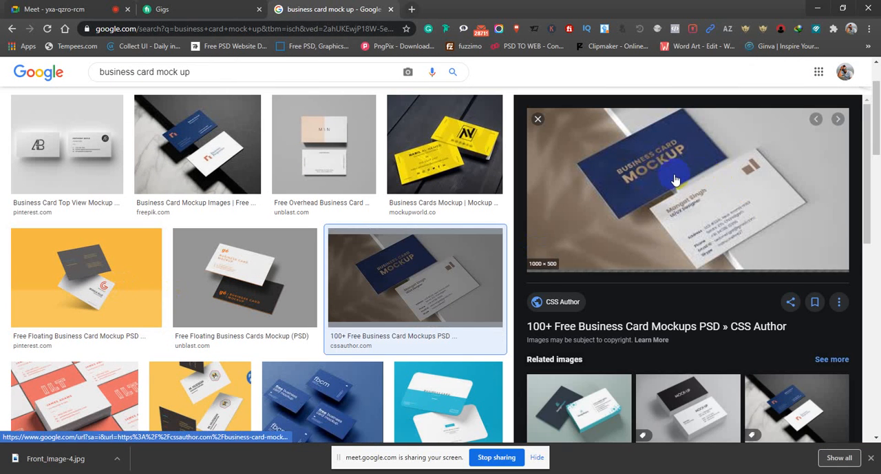
right_click(678, 165)
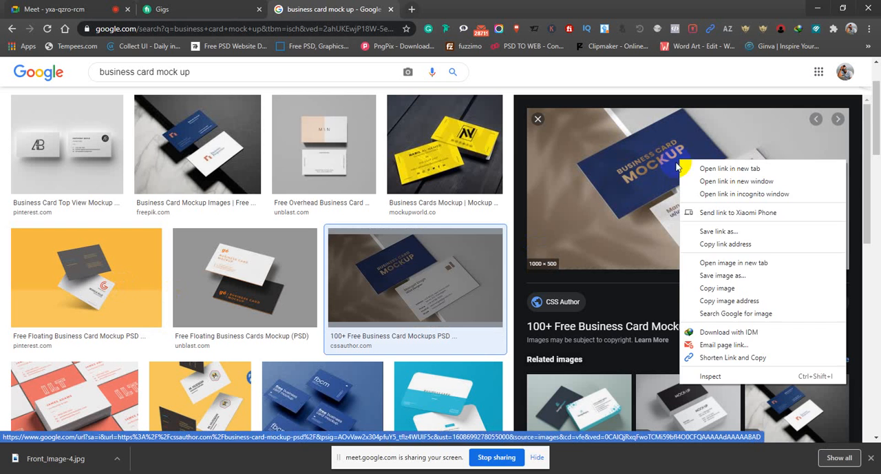
left_click(723, 275)
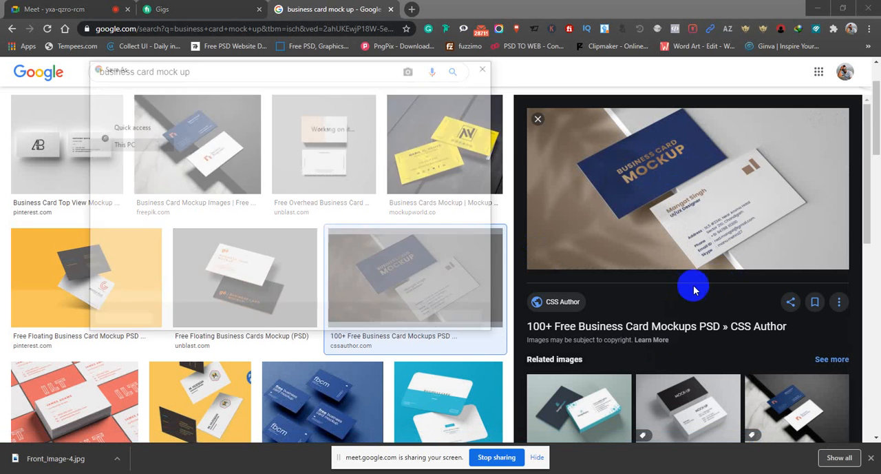
type("Personal-Business-card-mockup")
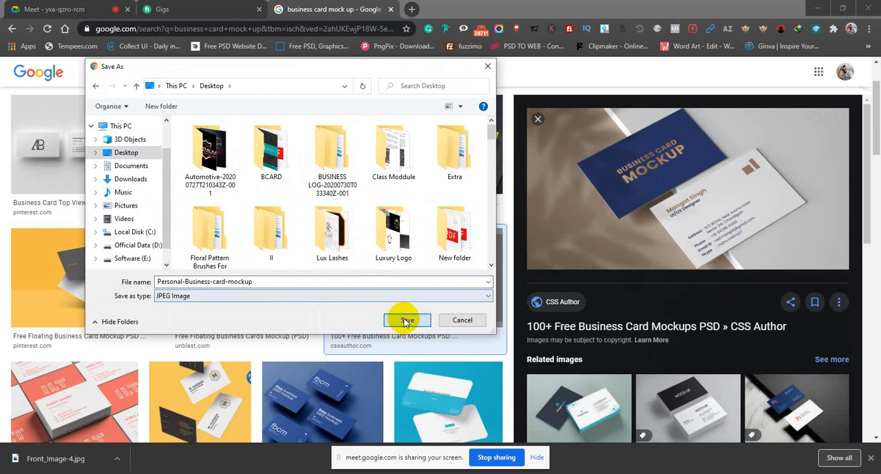
left_click(408, 320)
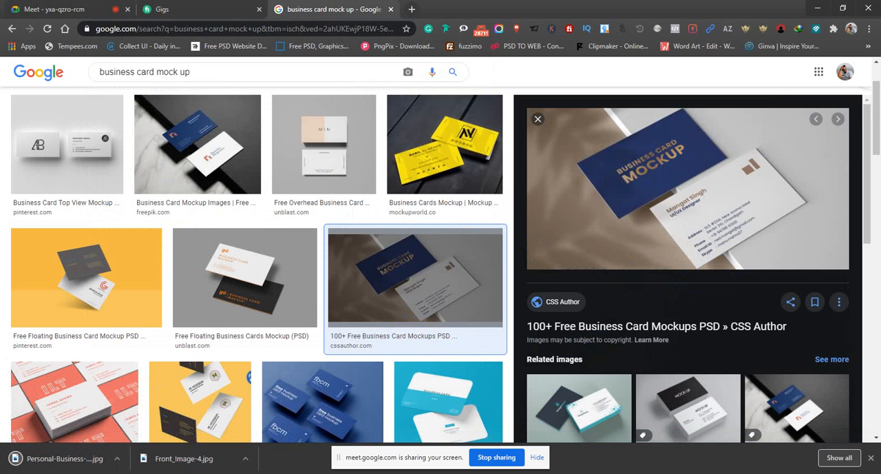
Open the downloaded Personal-Business-card-mockup.jpg in Photoshop and activate the Perspective Crop Tool
key("alt+Tab")
left_click_drag(64, 458, 407, 9)
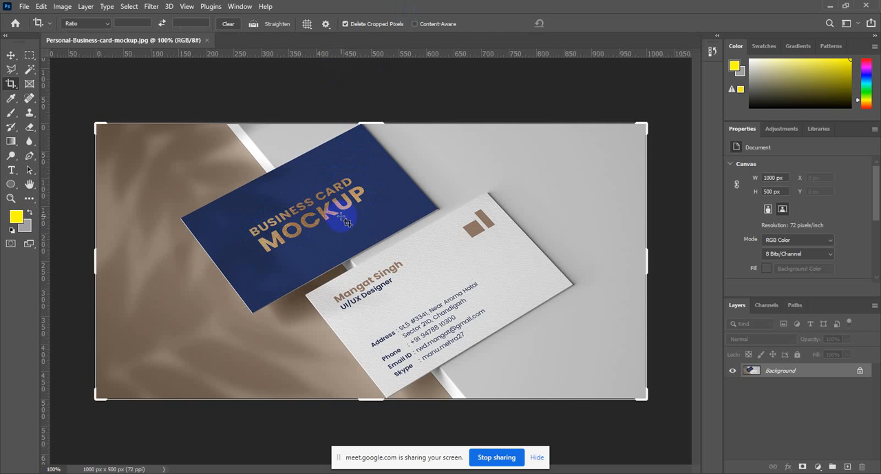
right_click(11, 83)
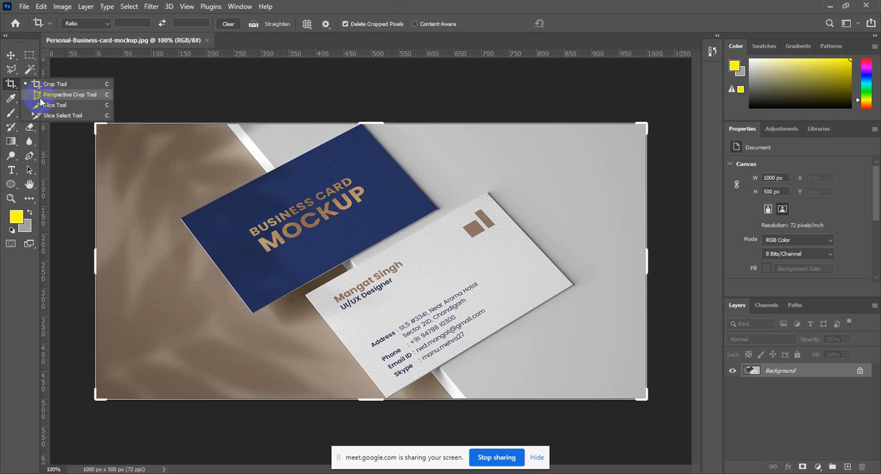
left_click(42, 96)
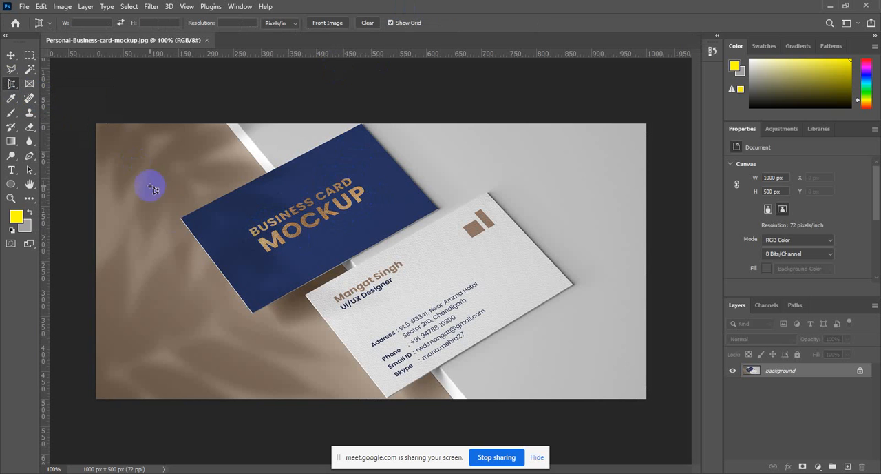
Try a perspective crop to the four corners of the blue business card, and undo it
left_click(180, 219)
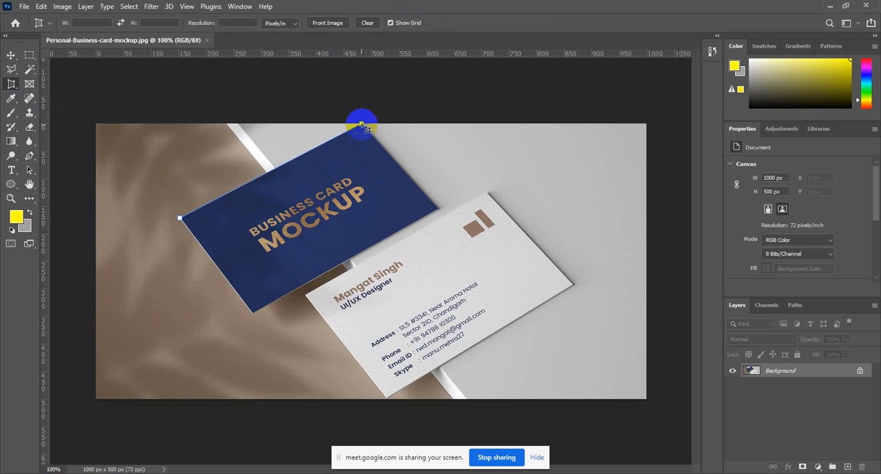
left_click(362, 126)
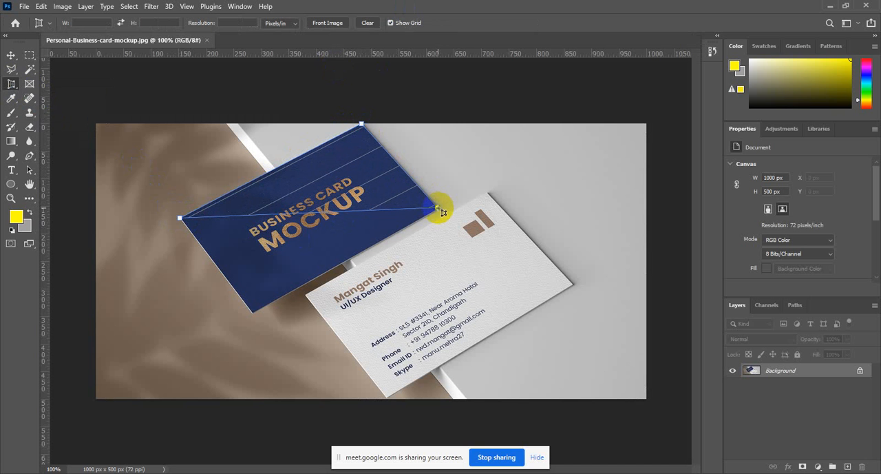
left_click(439, 208)
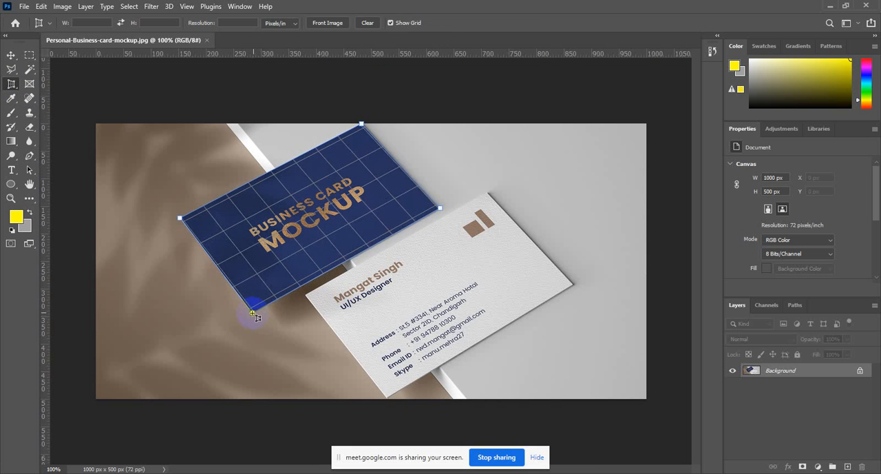
left_click(252, 313)
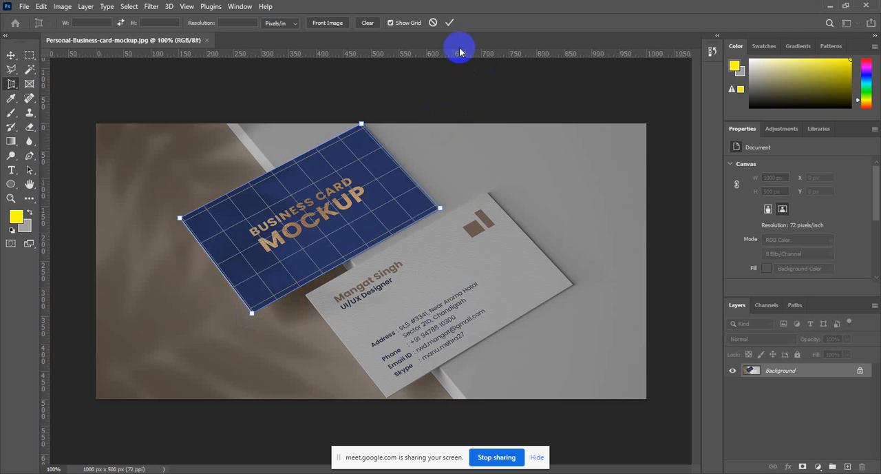
left_click(449, 23)
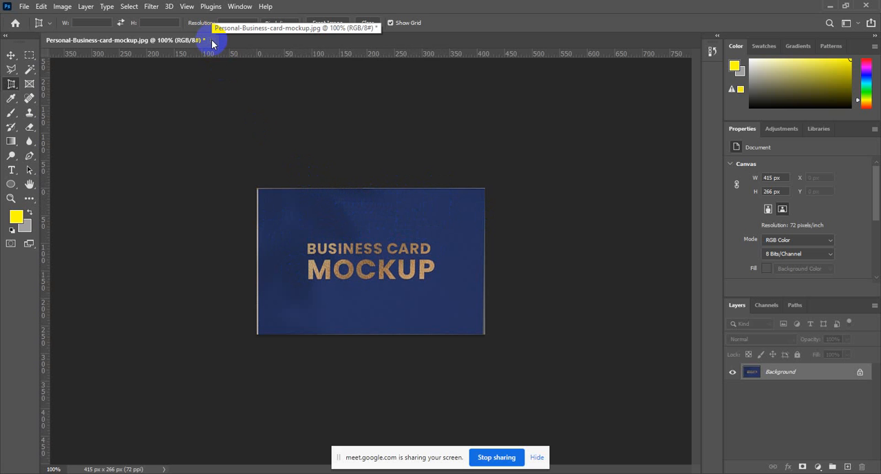
key("ctrl+z")
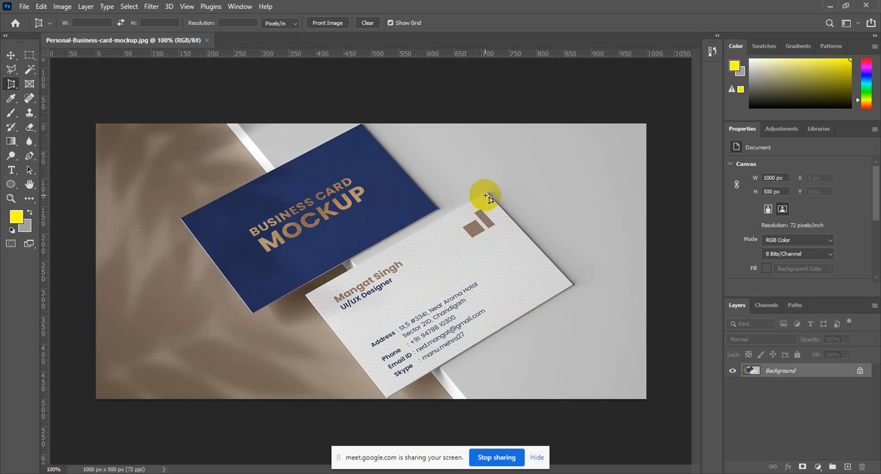
Try a perspective crop around the brown logo in the white card's upper corner, and undo it
left_click(485, 191)
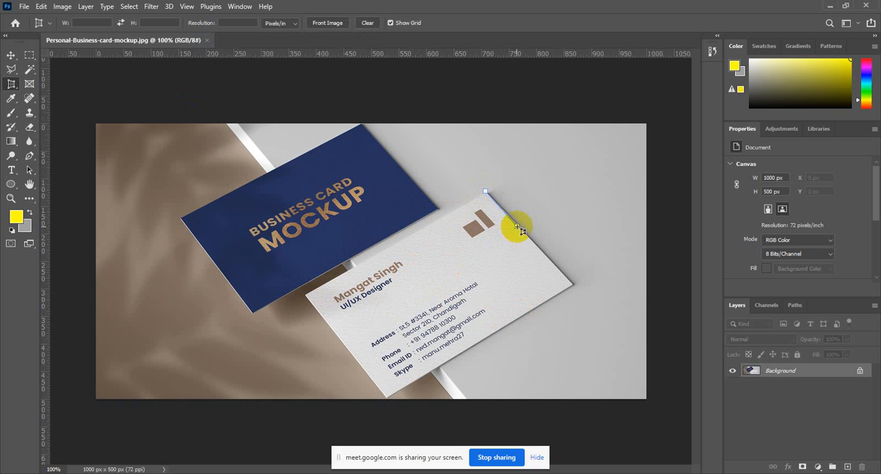
left_click(516, 226)
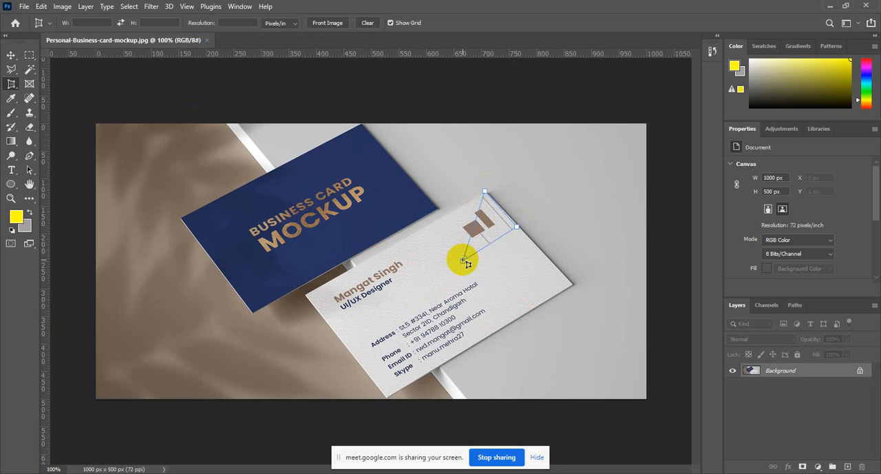
left_click(464, 260)
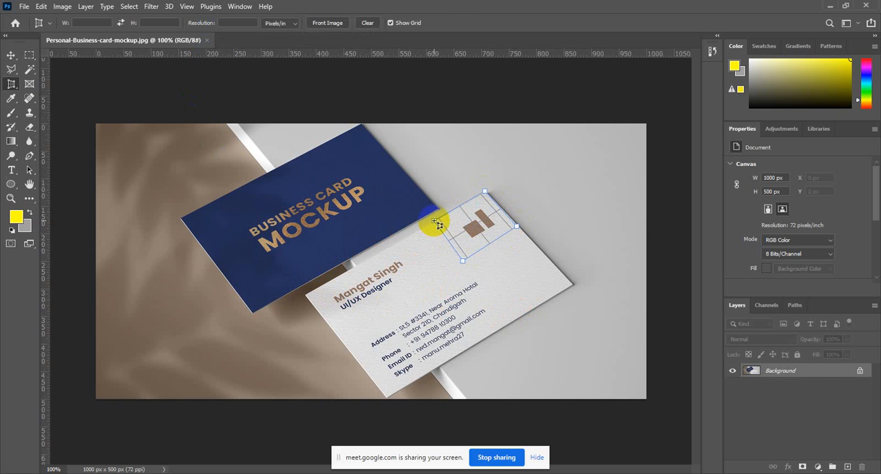
left_click(434, 221)
left_click(449, 23)
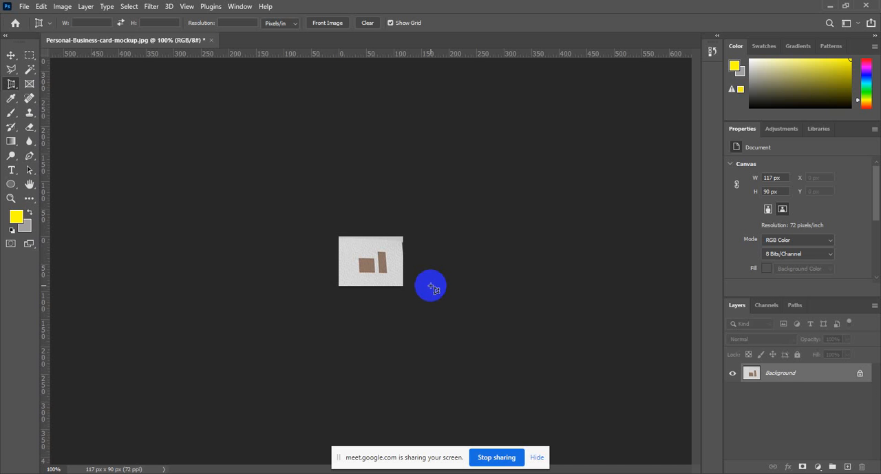
key("ctrl+z")
Perspective-crop the image to the four corners of the white business card
left_click(304, 294)
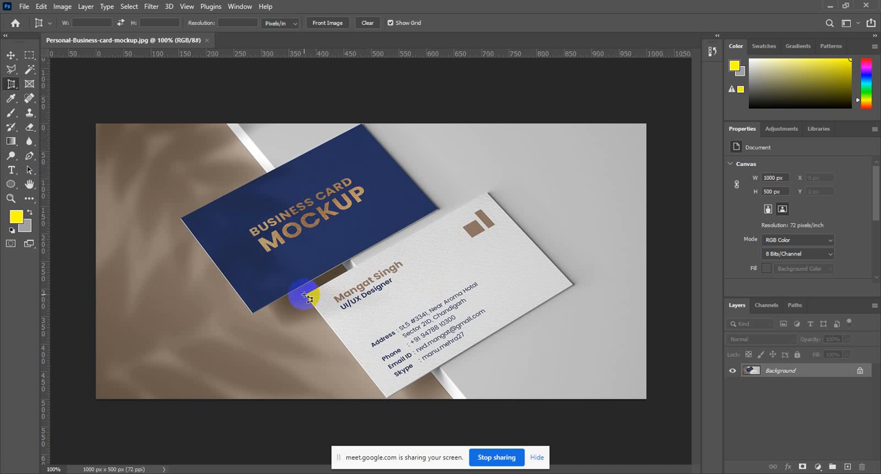
left_click(371, 268)
left_click(488, 190)
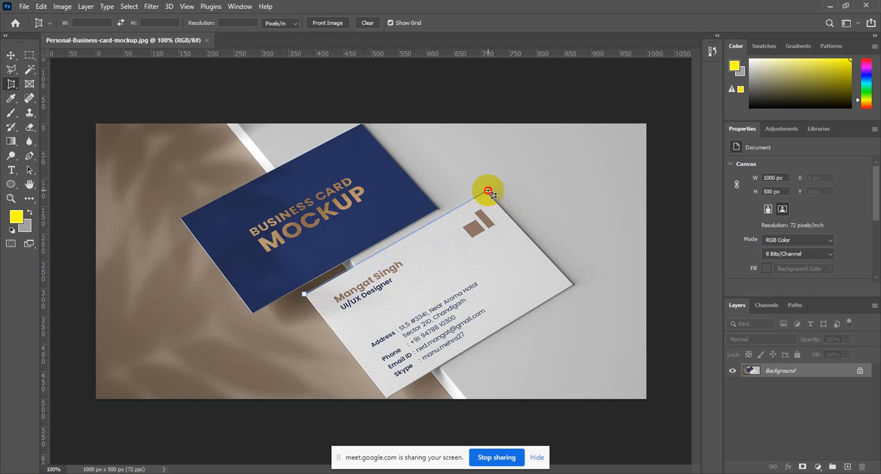
left_click(571, 285)
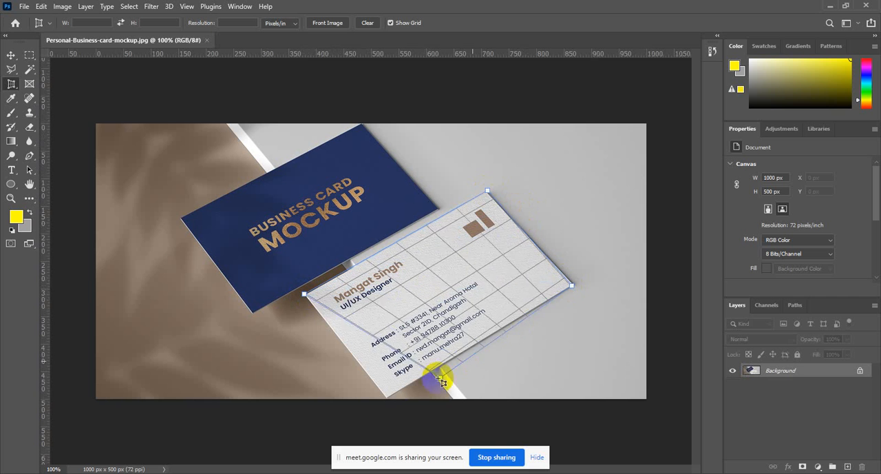
left_click(386, 397)
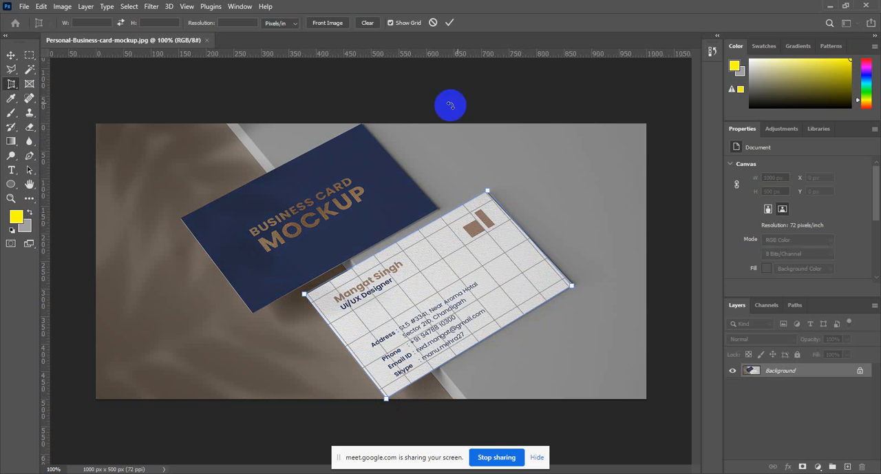
left_click(449, 23)
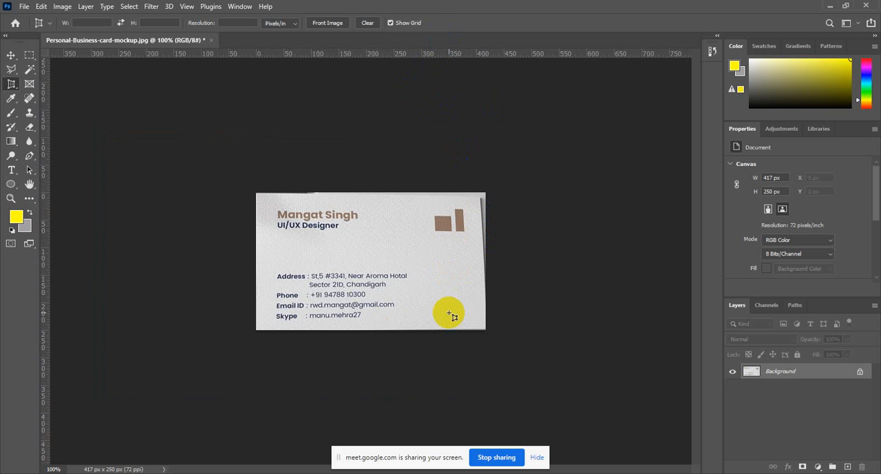
Undo the white card's perspective crop and close Personal-Business-card-mockup.jpg
left_click(212, 40)
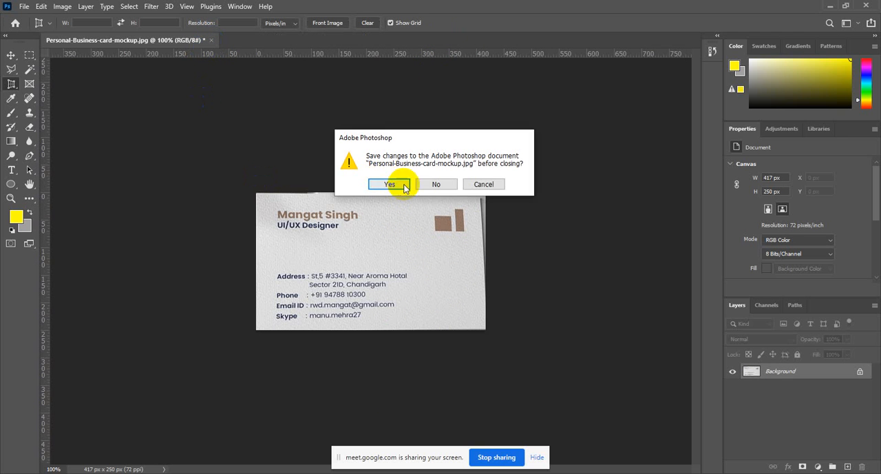
left_click(426, 184)
left_click(486, 184)
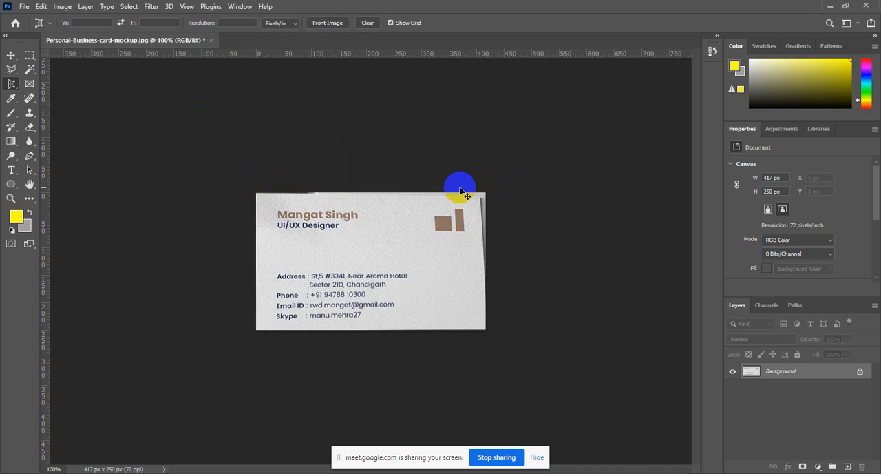
key("ctrl+z")
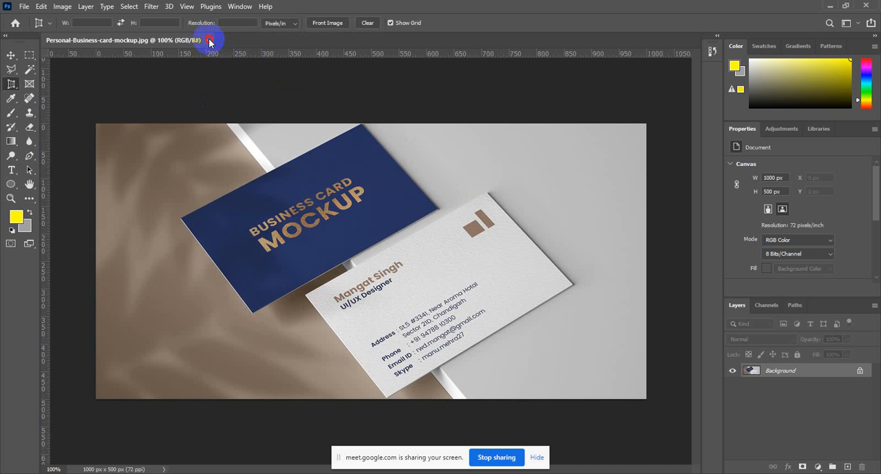
left_click(209, 40)
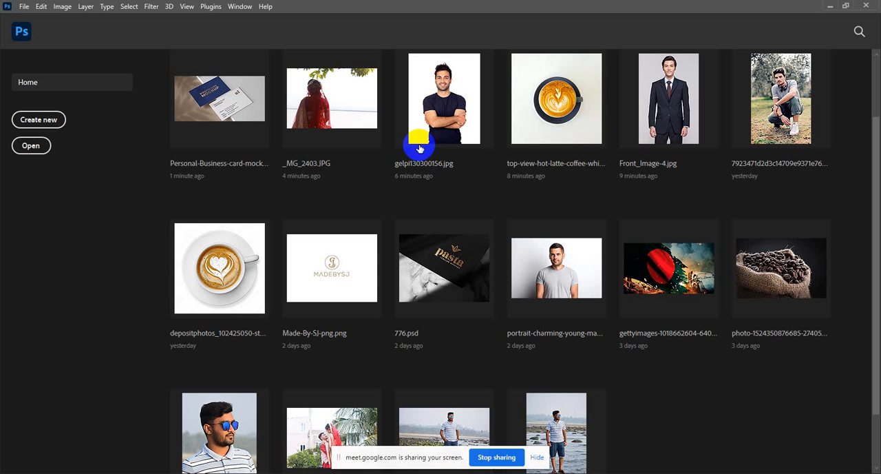
left_click(22, 32)
right_click(15, 88)
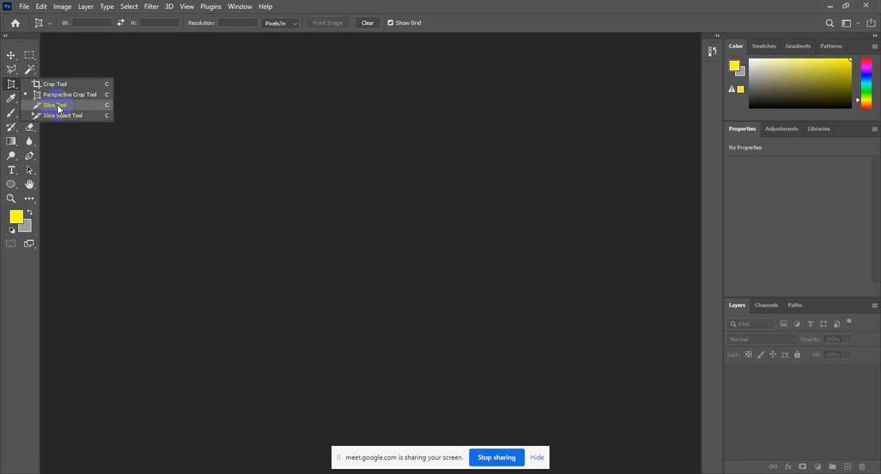
left_click(12, 86)
left_click(25, 7)
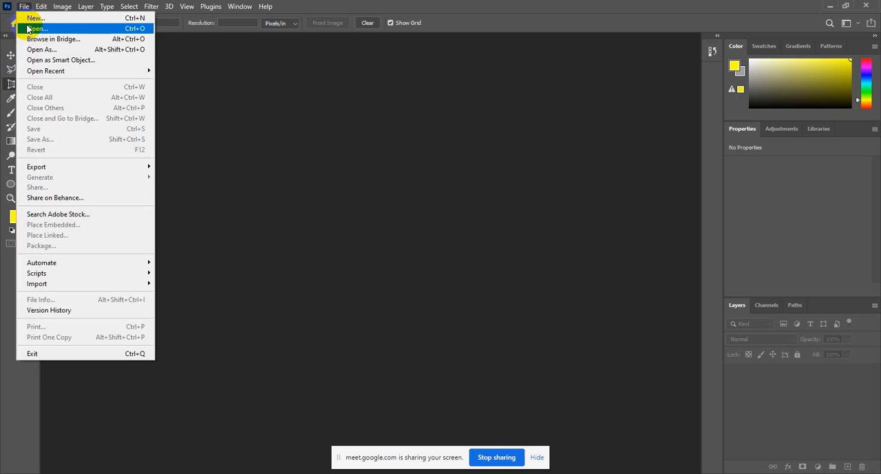
left_click(172, 119)
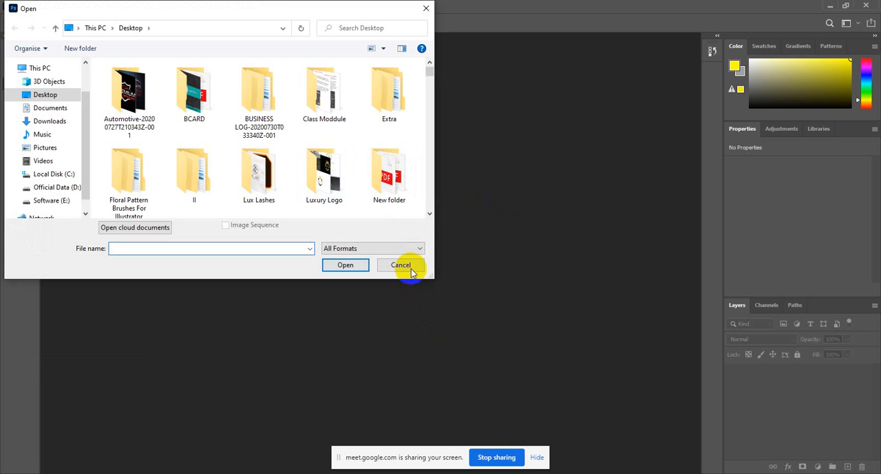
left_click(401, 264)
double_click(264, 153)
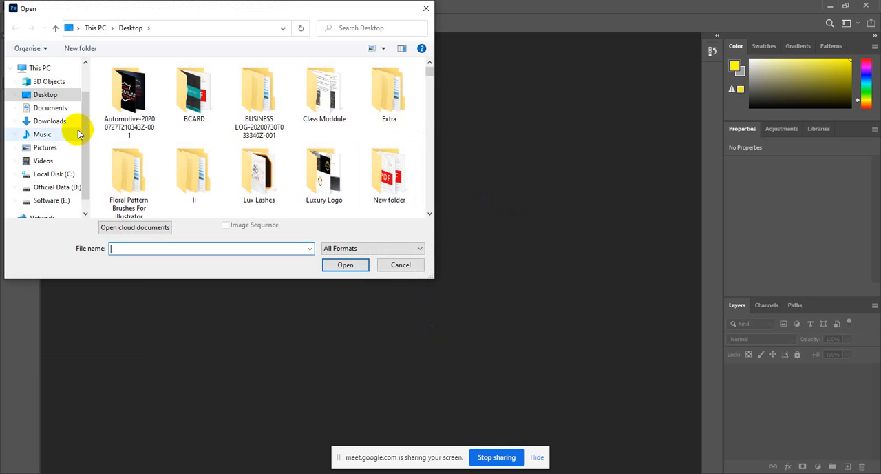
left_click(426, 9)
Reveal the desktop and open Front_Image-4.jpg from there in Photoshop
left_click(830, 5)
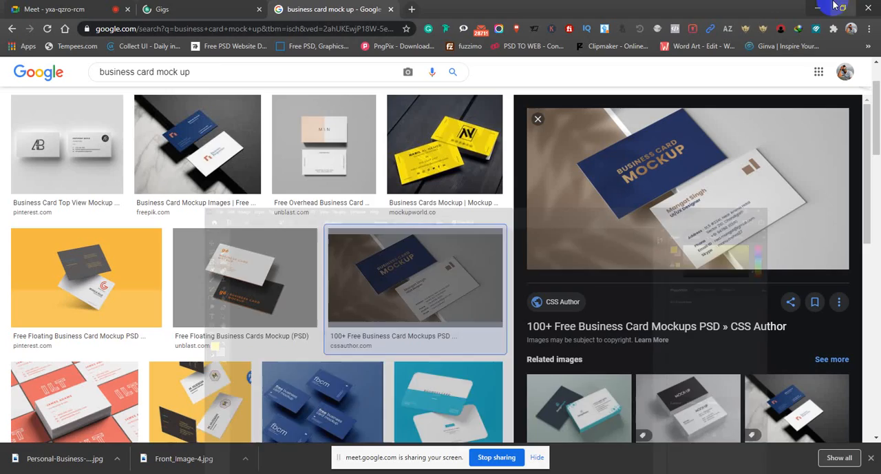
left_click(817, 10)
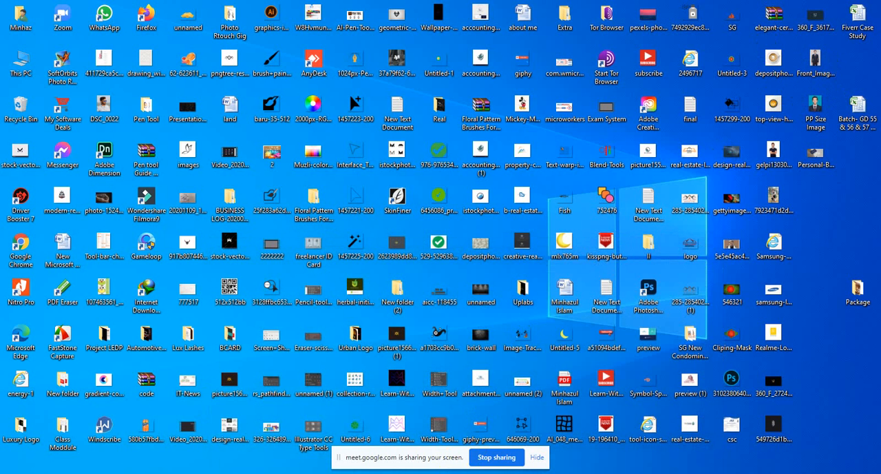
left_click_drag(470, 473, 331, 6)
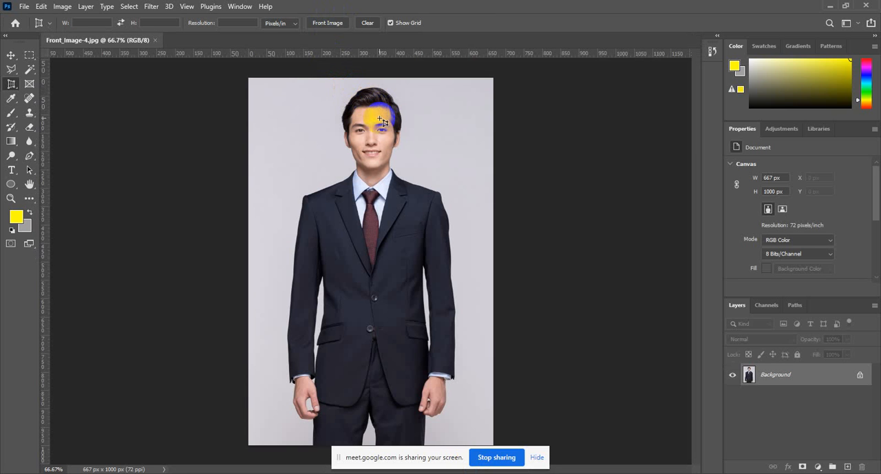
Divide the whole photo with the Slice Tool into 4 evenly spaced slices down and 4 across
right_click(9, 83)
left_click(53, 104)
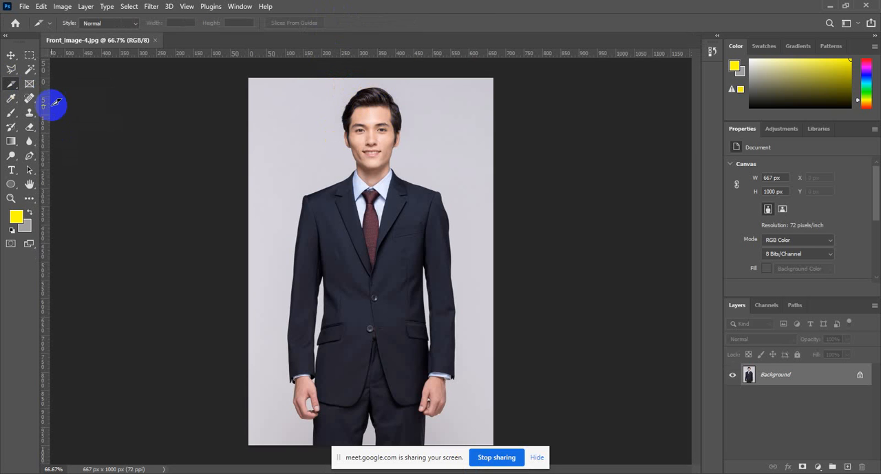
right_click(301, 149)
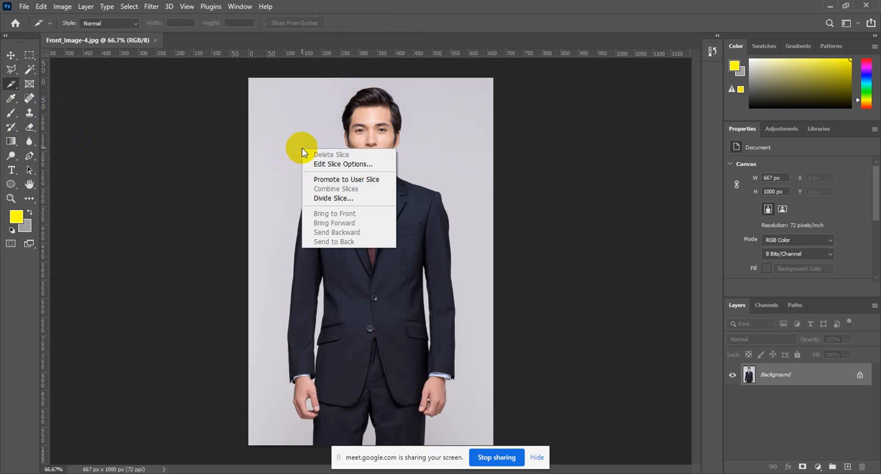
left_click(344, 199)
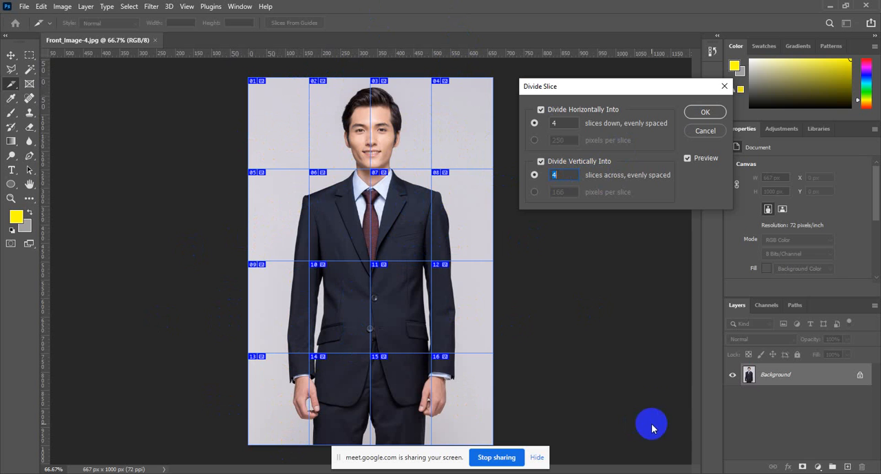
left_click(703, 114)
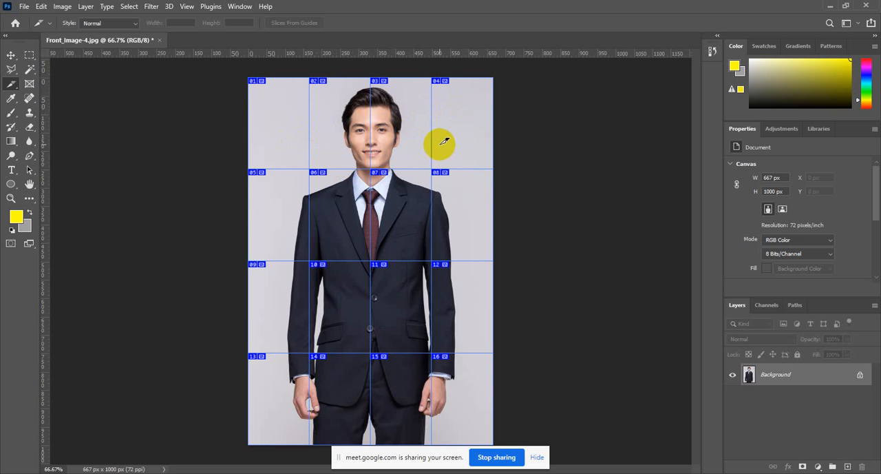
Examine the Export As settings for the sliced photo and leave them without exporting
left_click(26, 7)
mouse_move(150, 167)
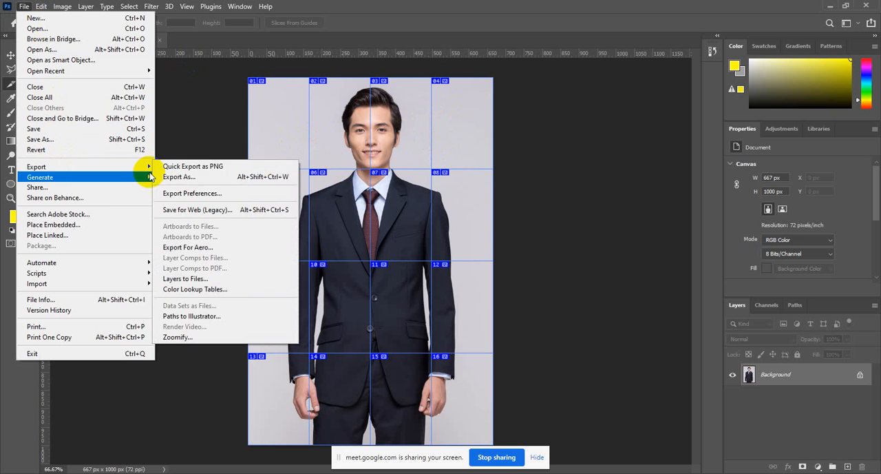
left_click(197, 177)
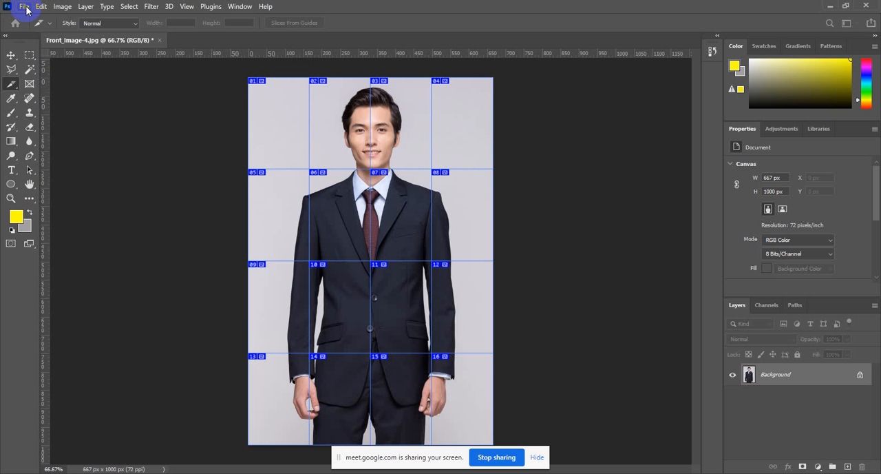
key("ctrl+alt+shift+w")
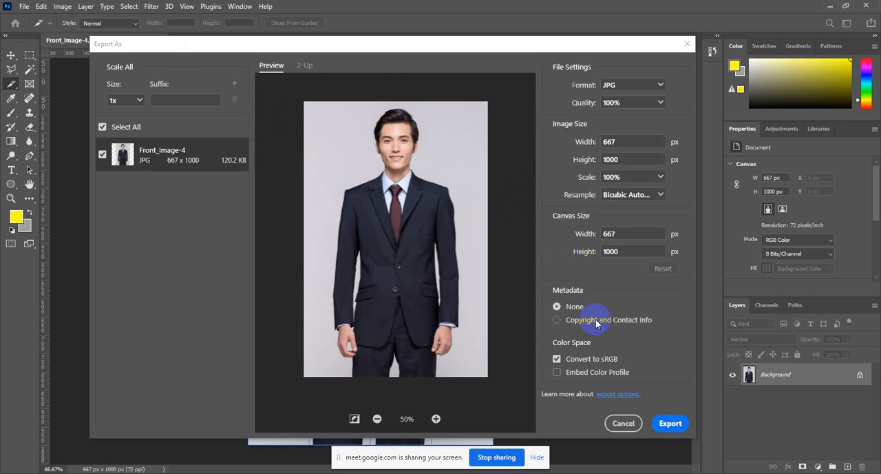
left_click(630, 425)
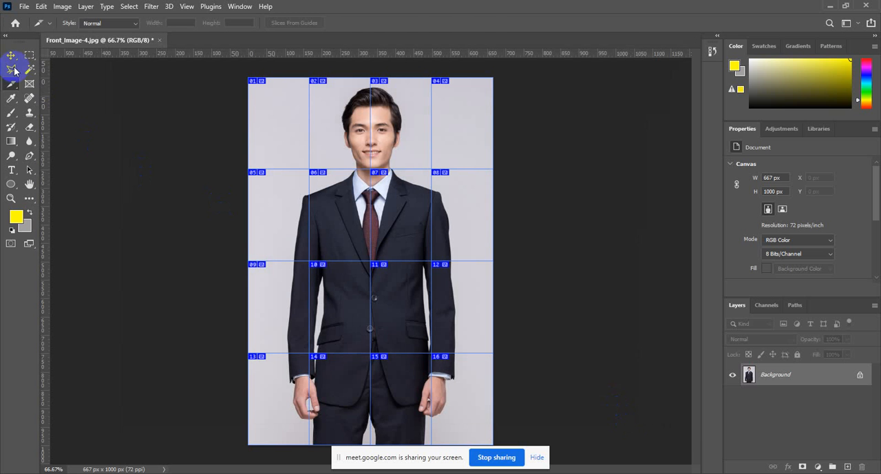
Activate the Move Tool and close Front_Image-4.jpg without saving its changes
left_click(10, 56)
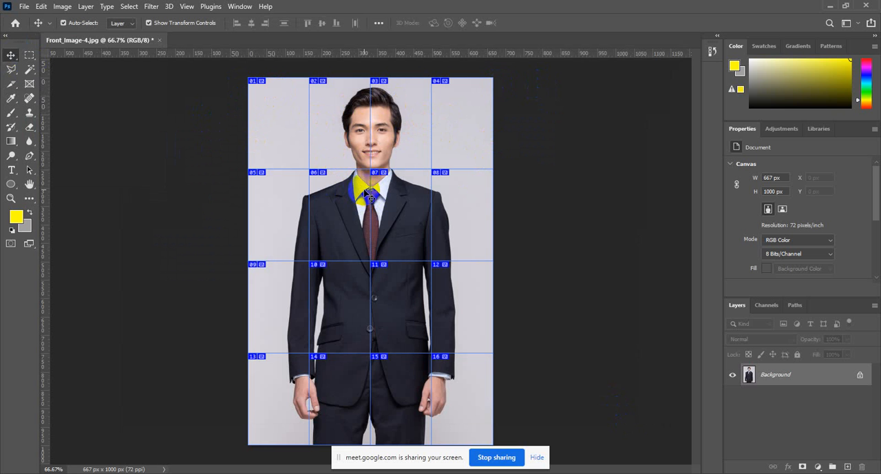
left_click(159, 41)
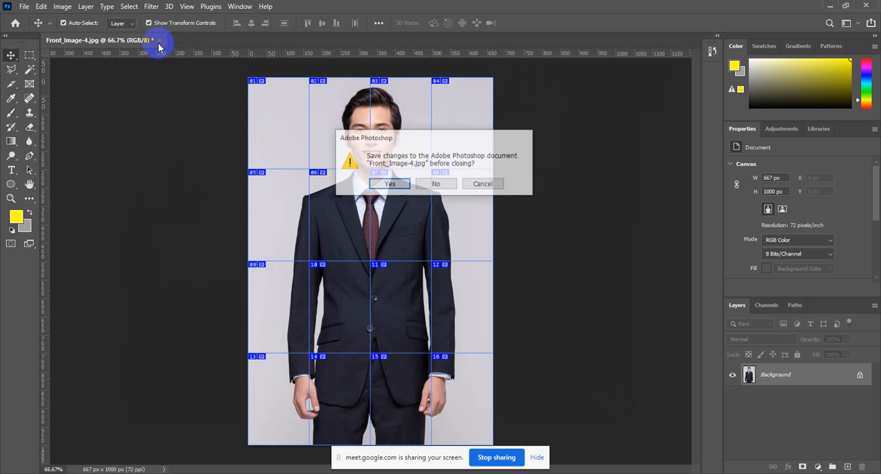
left_click(444, 184)
Switch to Chrome and search Google Images for "instagram mosaico size 2020"
mouse_move(409, 471)
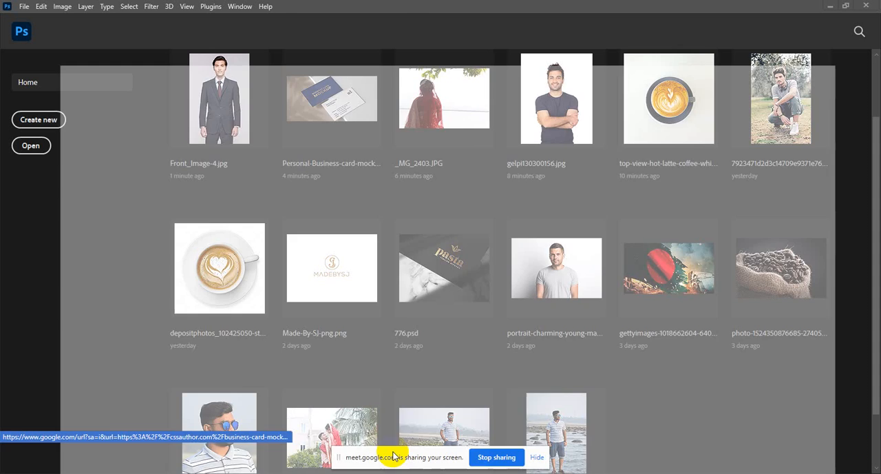
left_click(393, 456)
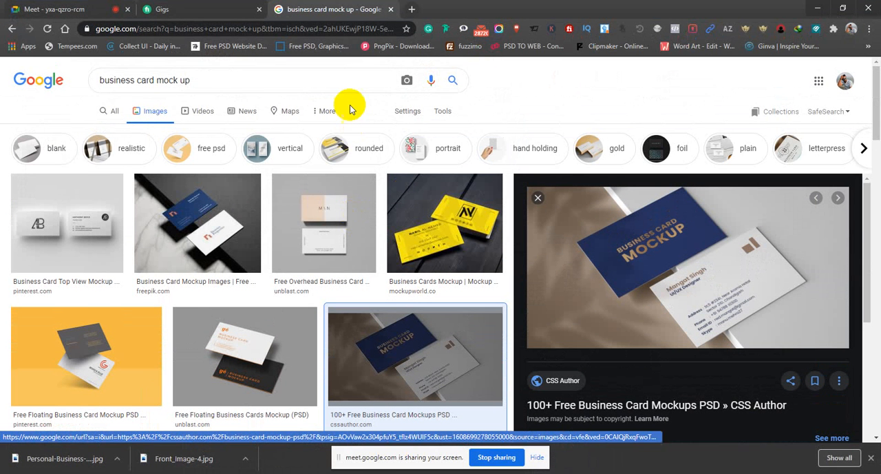
left_click_drag(207, 83, 69, 89)
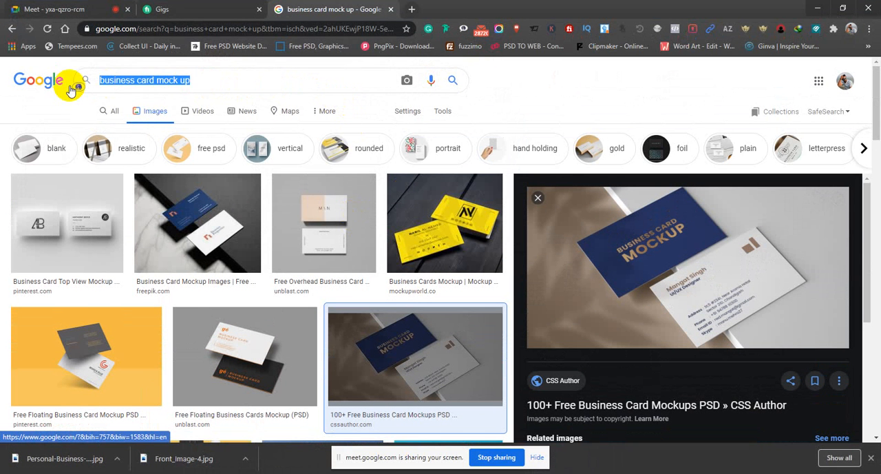
type("ins")
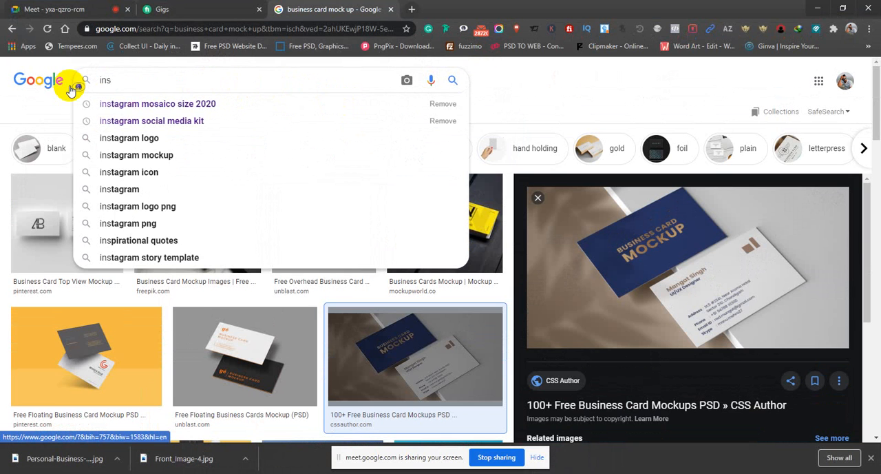
key("Down")
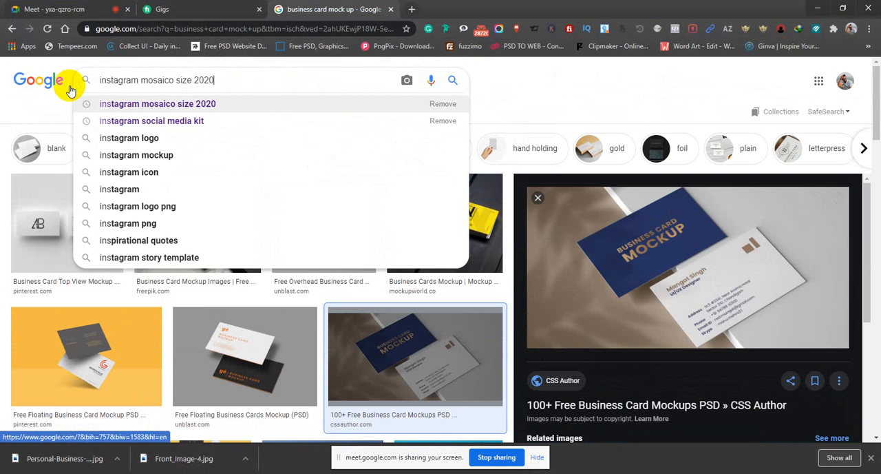
key("Return")
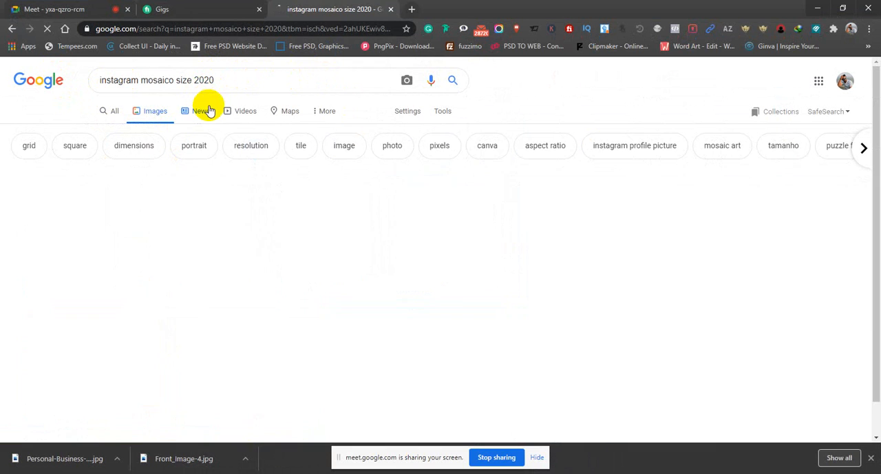
Look through the image results for a mosaic grid example and preview the purple Mosaico instagram design from 99designs
scroll(573, 281, "down", 3)
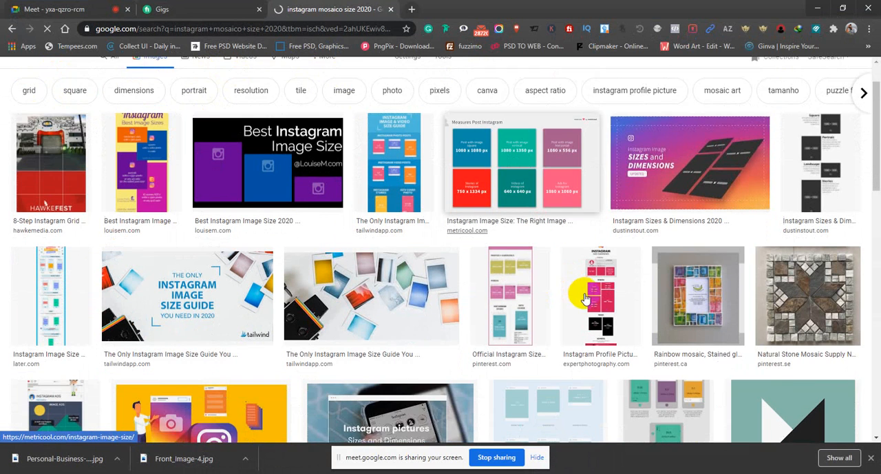
scroll(627, 310, "down", 1)
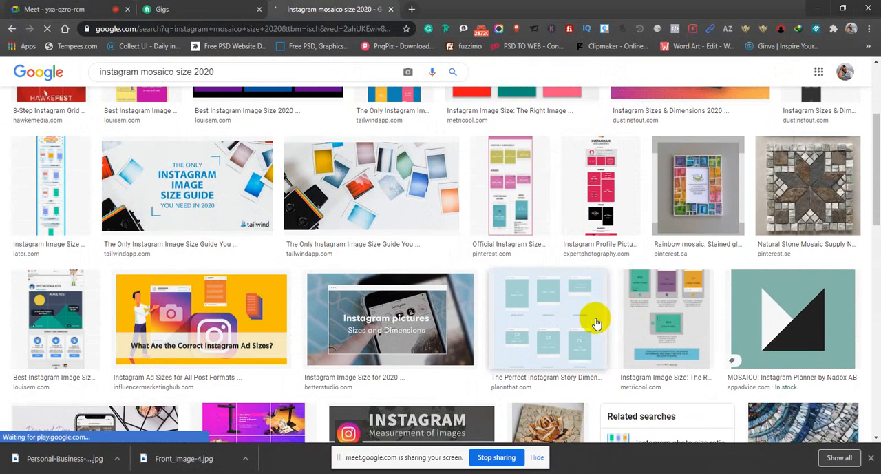
scroll(596, 322, "down", 2)
scroll(585, 327, "down", 1)
scroll(457, 327, "up", 1)
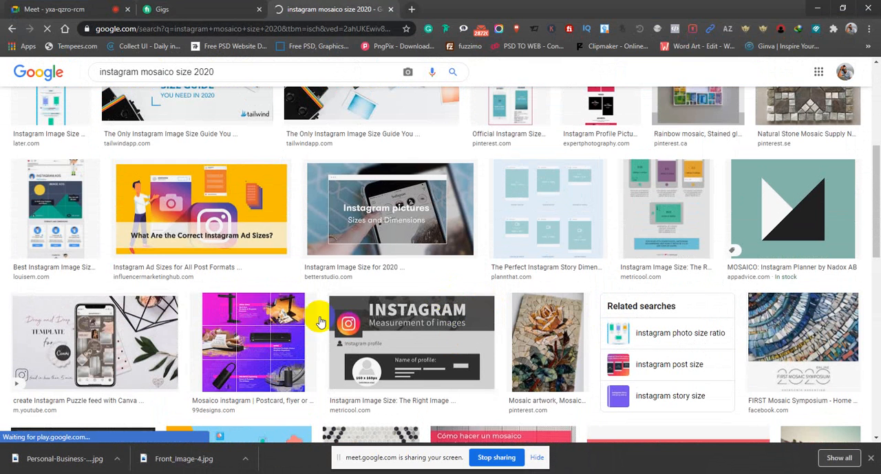
left_click(256, 343)
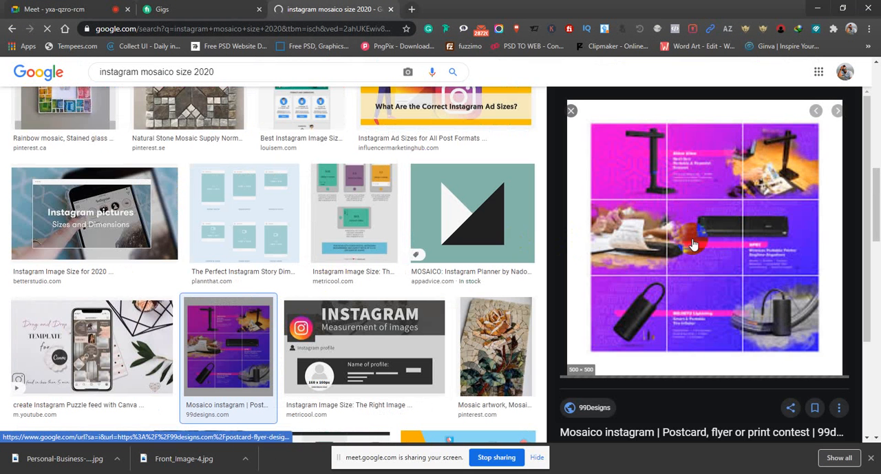
scroll(731, 198, "down", 2)
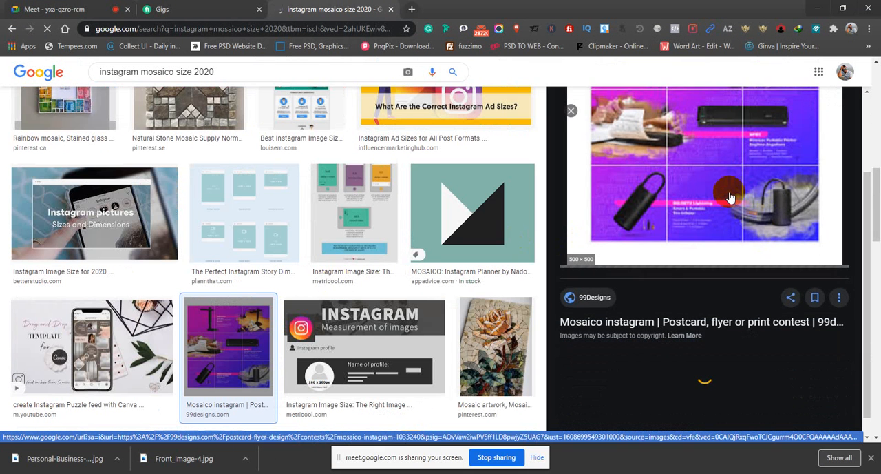
scroll(712, 197, "up", 4)
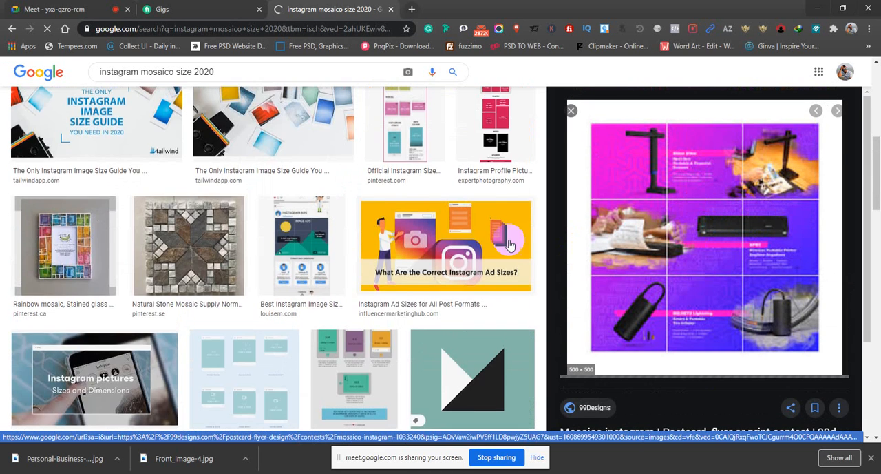
scroll(469, 252, "up", 5)
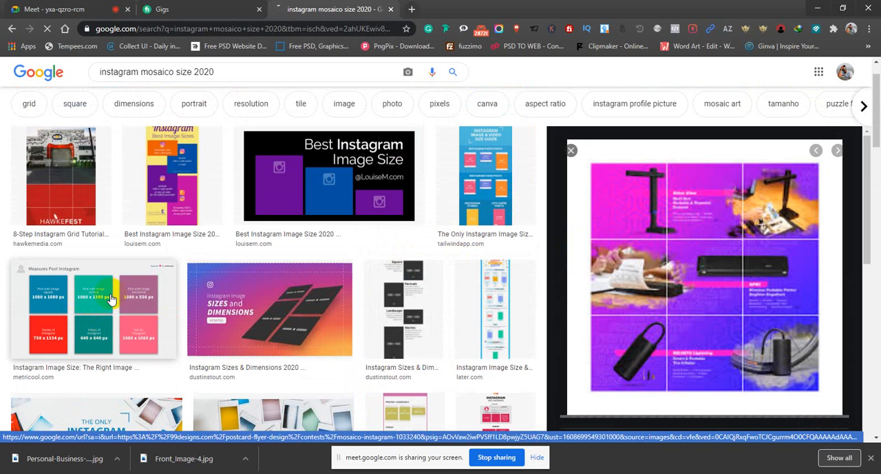
Preview the Hawke Media Instagram grid tutorial image and Metricool's Instagram post size chart with its related images
left_click(65, 181)
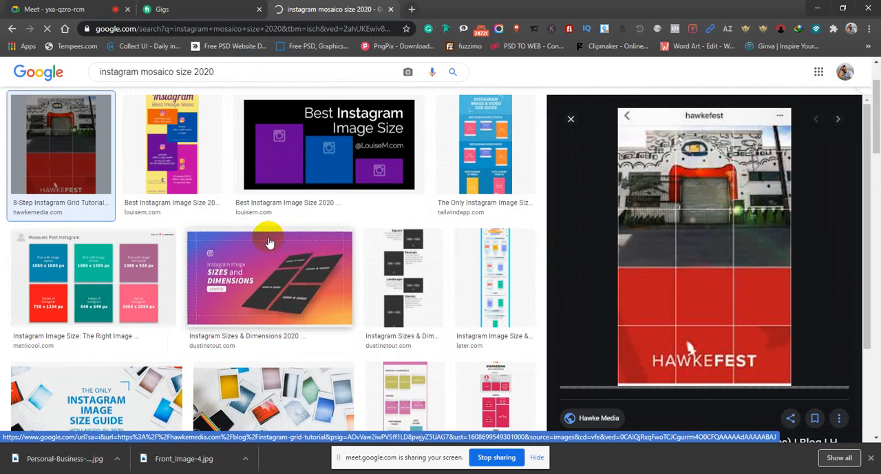
left_click(99, 279)
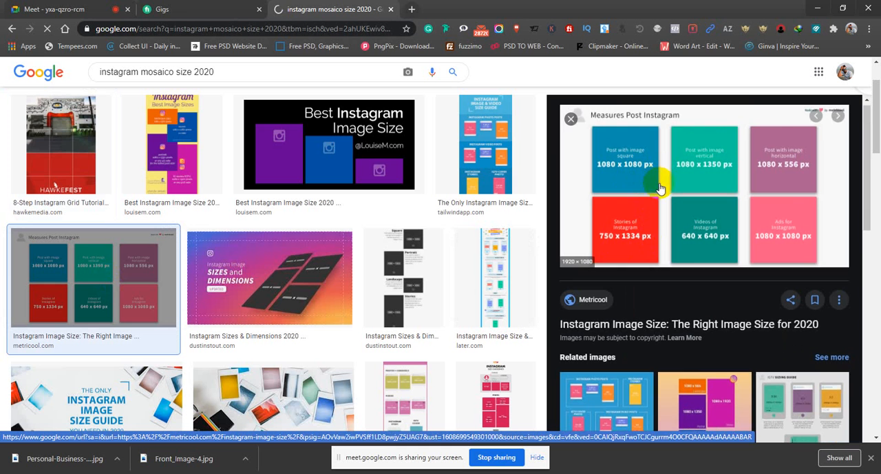
scroll(654, 190, "down", 4)
scroll(665, 194, "down", 4)
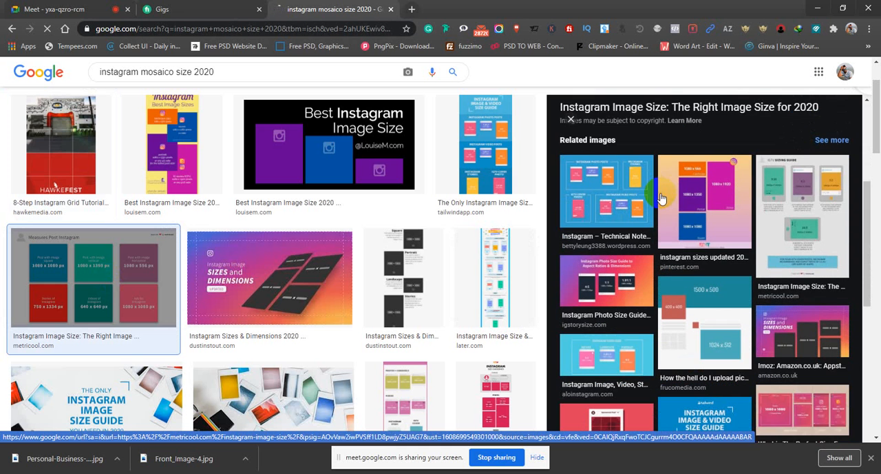
Switch to Photoshop and create a new document 1080 pixels wide and 1080 pixels high
key("alt+Tab")
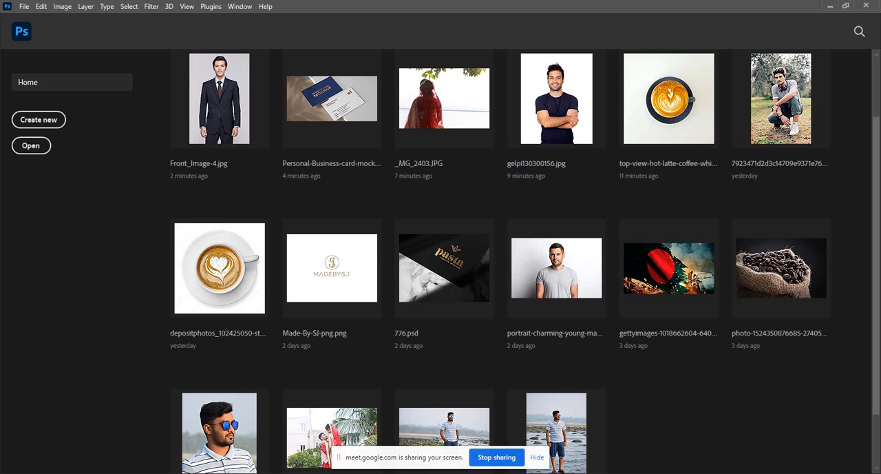
left_click(48, 118)
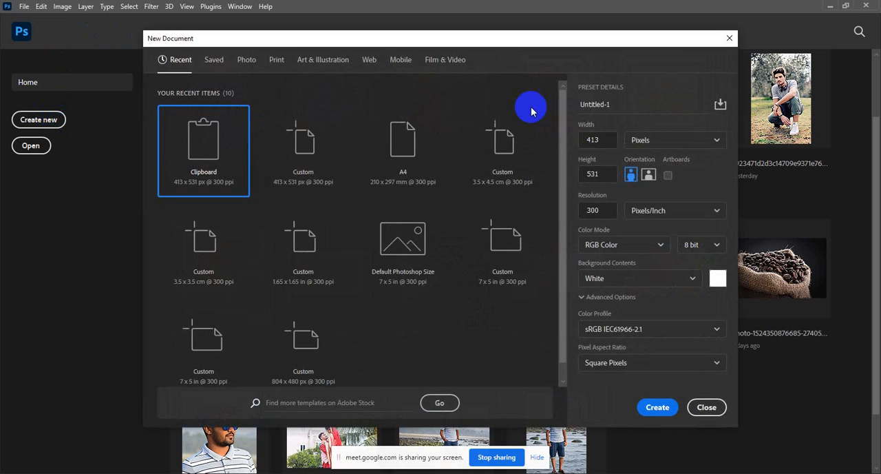
left_click(597, 145)
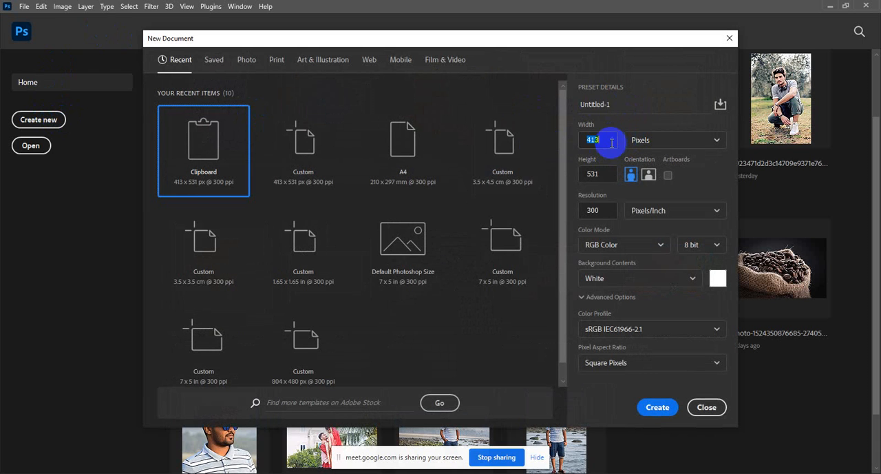
type("1")
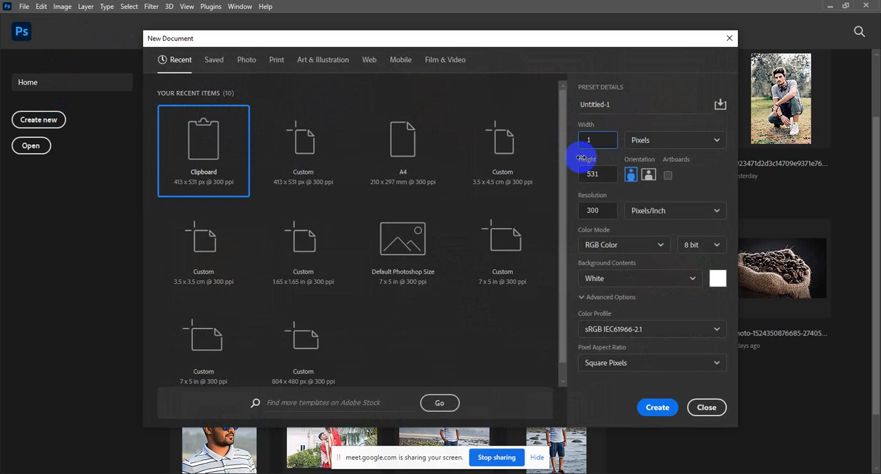
type("080")
left_click(610, 175)
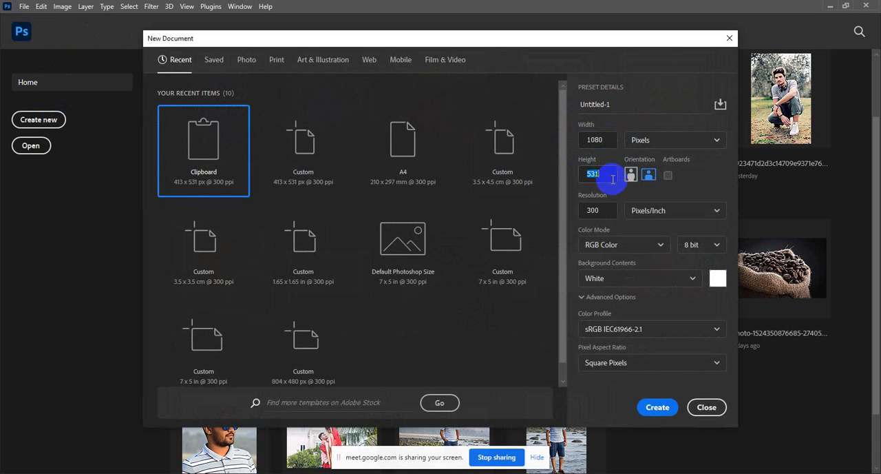
left_click(612, 177)
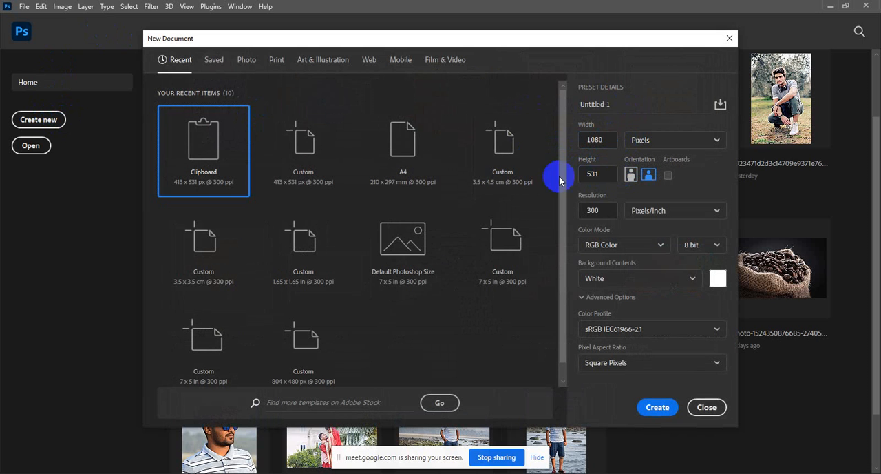
left_click(596, 174)
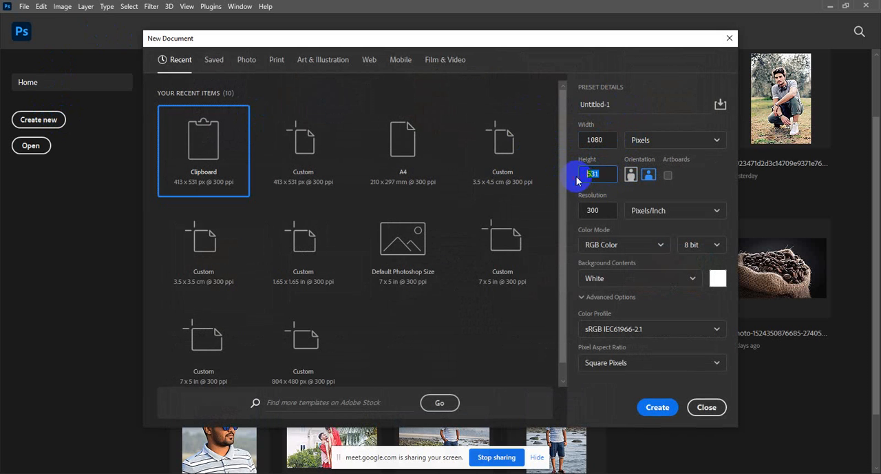
type("1080")
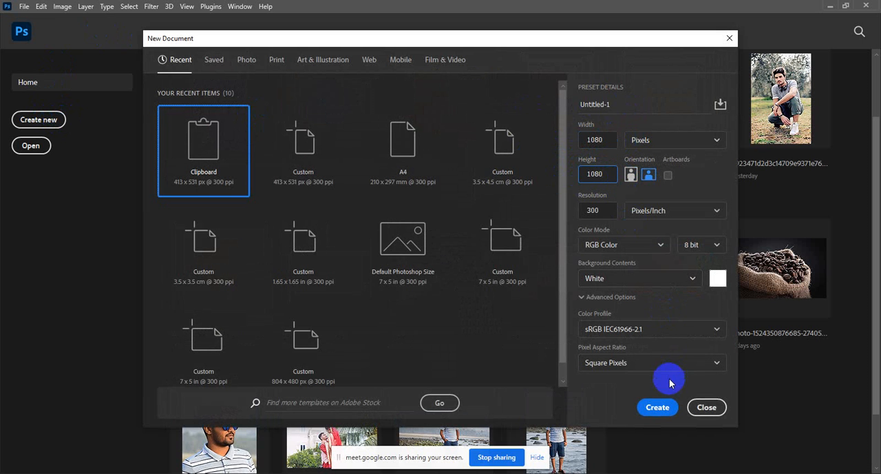
left_click(657, 407)
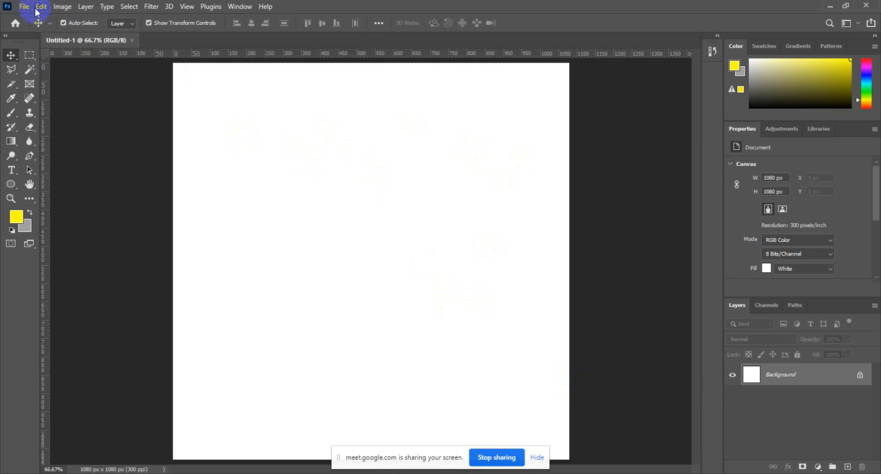
Place the Front_Image-4 photo from the desktop into the blank document
left_click(832, 6)
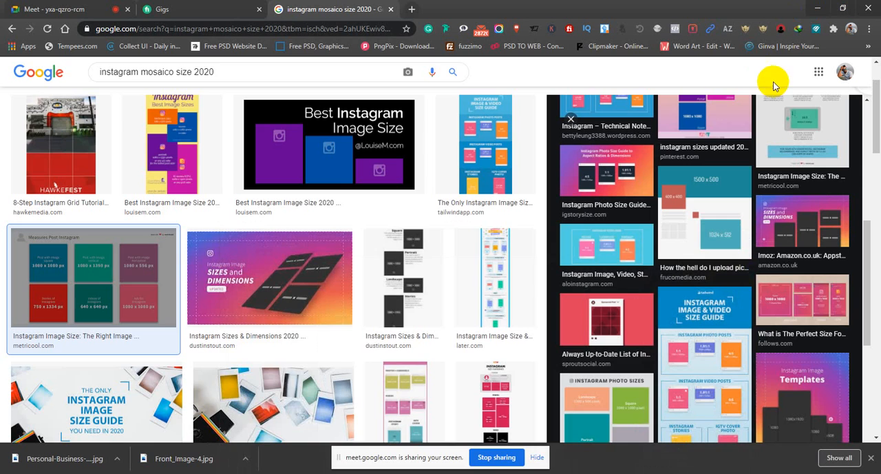
left_click(817, 8)
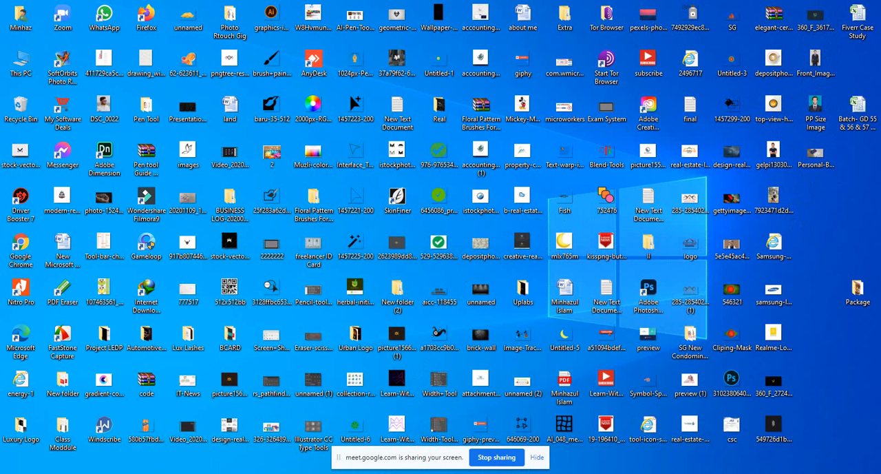
left_click_drag(815, 62, 383, 292)
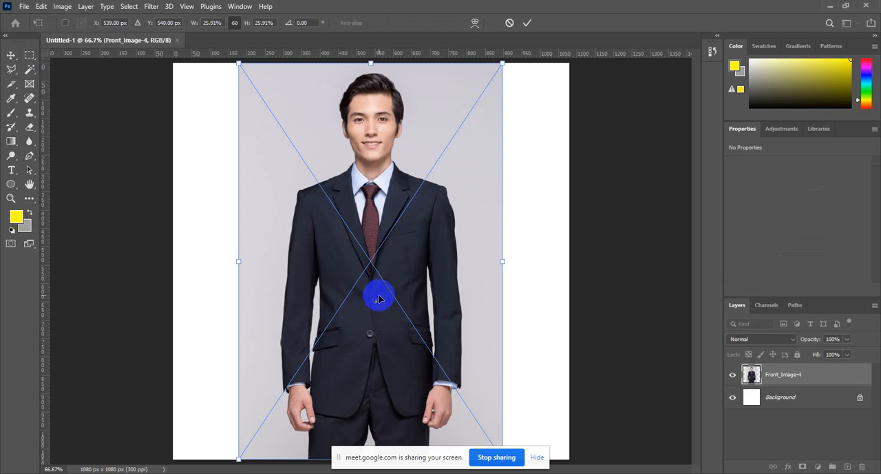
Enlarge the placed photo proportionally to about 1127 x 1691 px and position it so the man's head and upper body fill the canvas
left_click_drag(371, 62, 510, 3)
key("ctrl+minus")
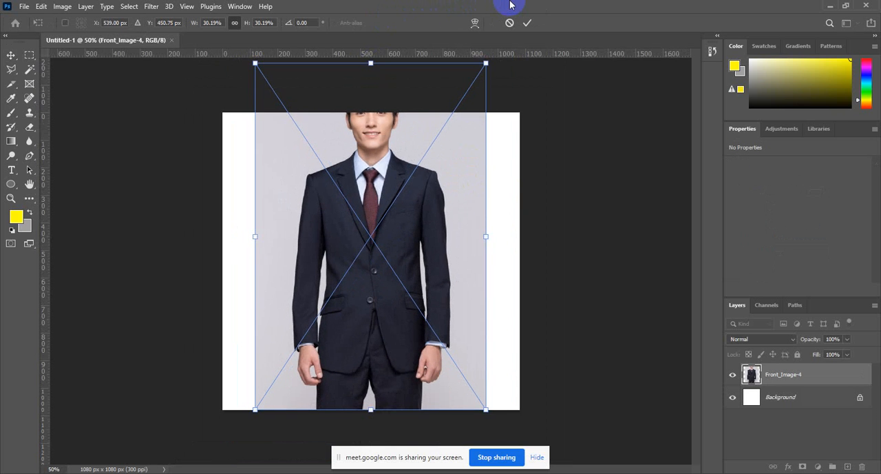
left_click_drag(369, 62, 377, 1)
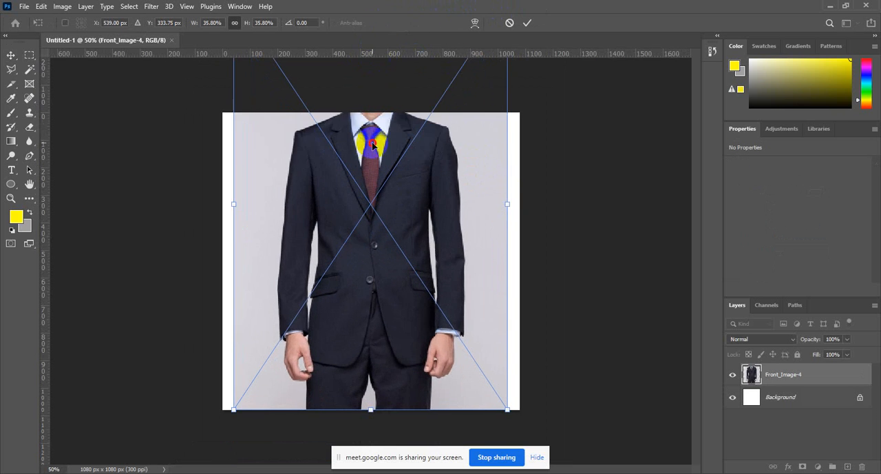
left_click_drag(372, 142, 374, 256)
left_click_drag(376, 123, 406, 55)
left_click_drag(405, 151, 413, 214)
key("Return")
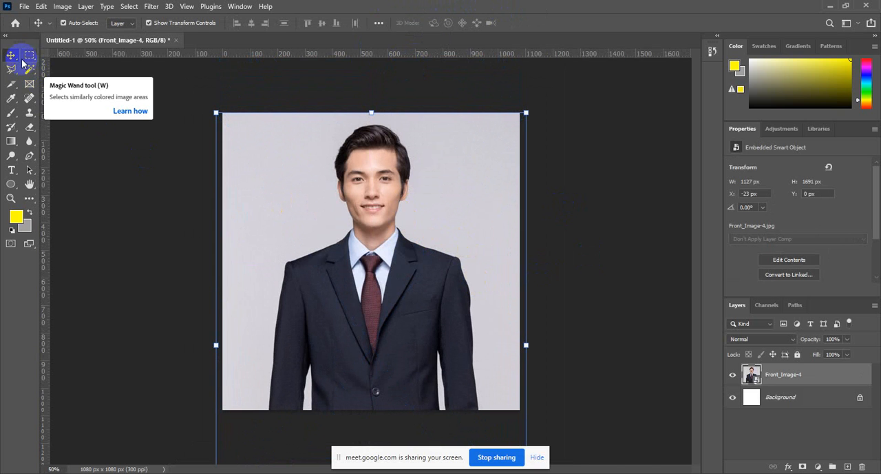
left_click(171, 71)
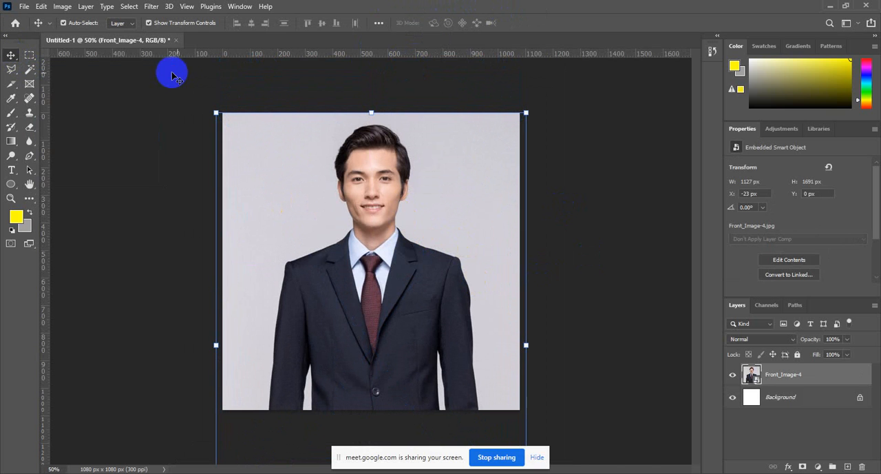
left_click(298, 128)
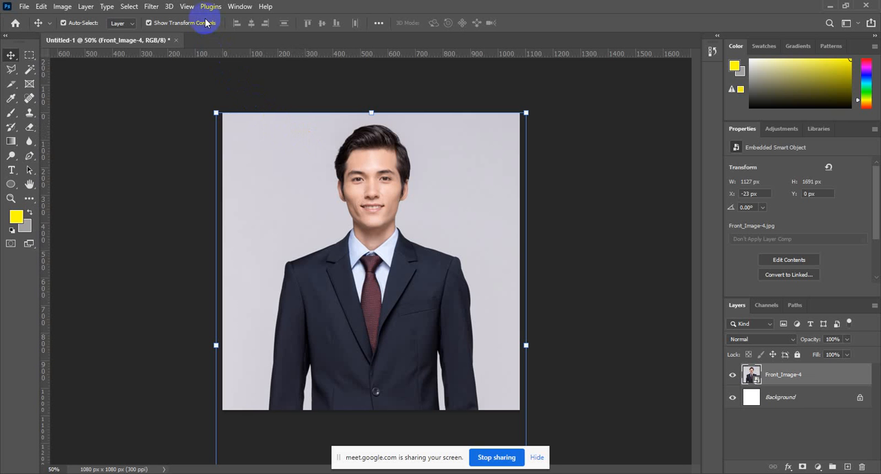
Add a new guide layout with 4 columns and 4 rows across the canvas
left_click(186, 7)
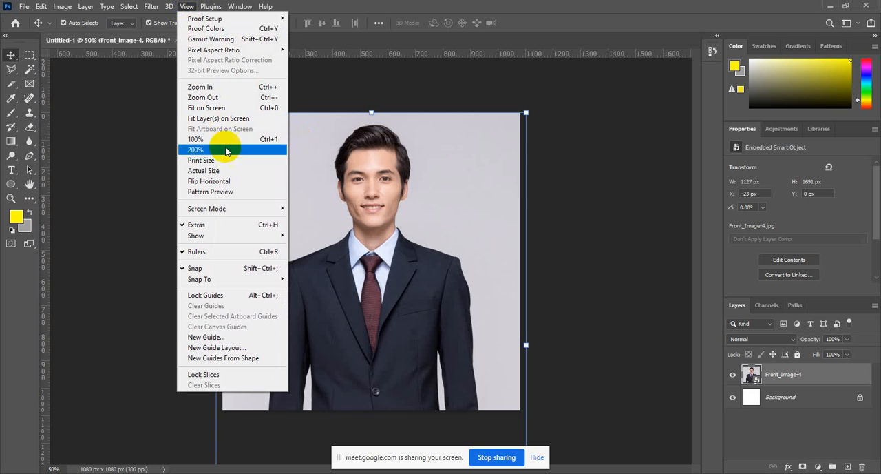
left_click(246, 348)
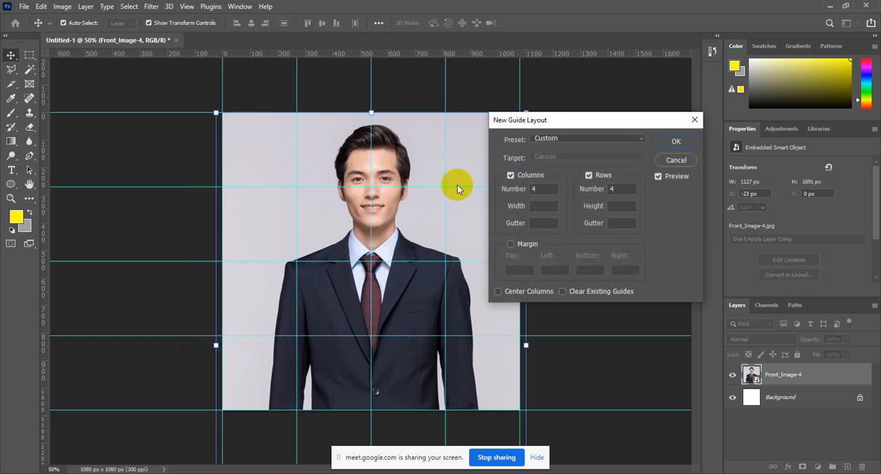
left_click(529, 200)
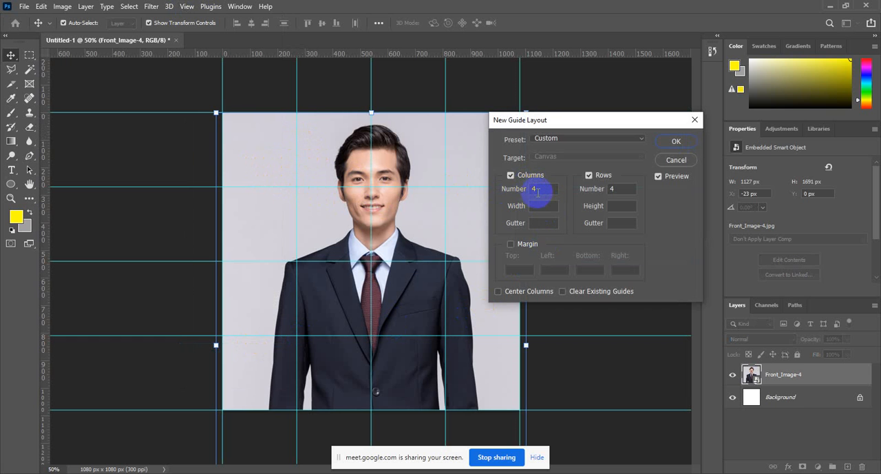
left_click(613, 193)
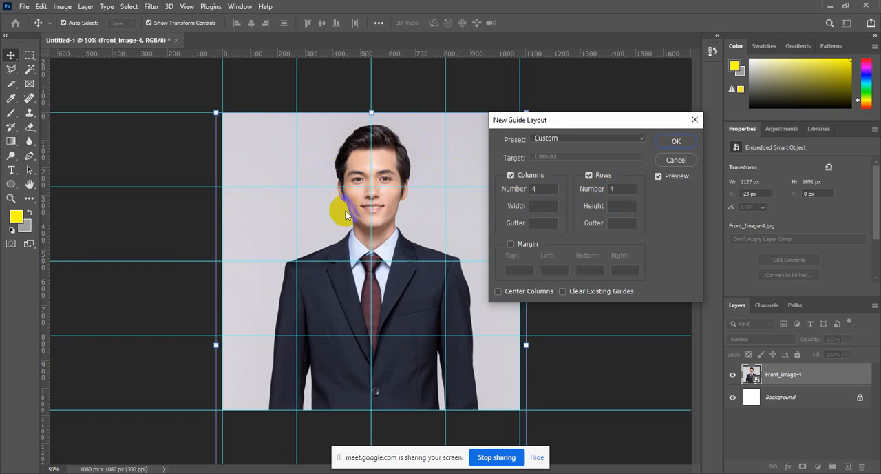
left_click(342, 340)
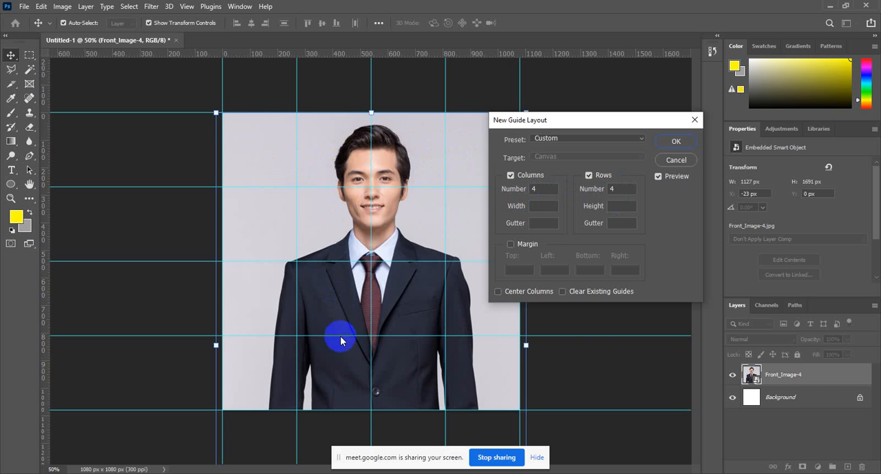
left_click(678, 142)
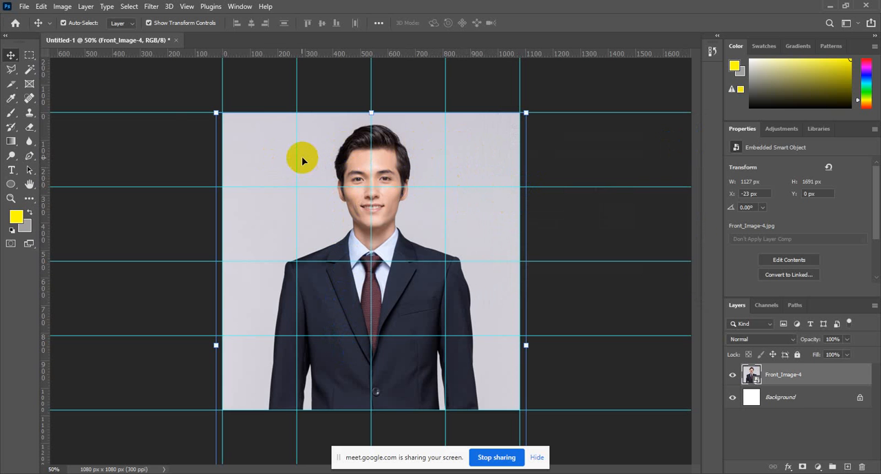
Activate the Slice Tool and generate slices from the guides
left_click(7, 87)
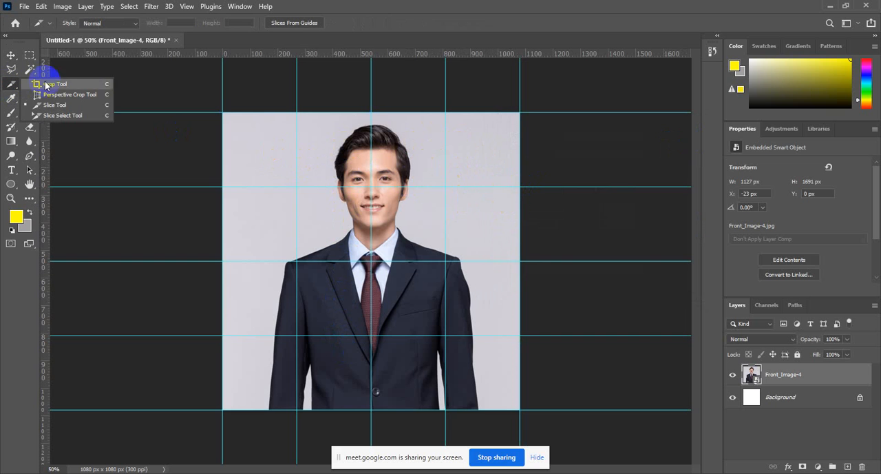
left_click(56, 105)
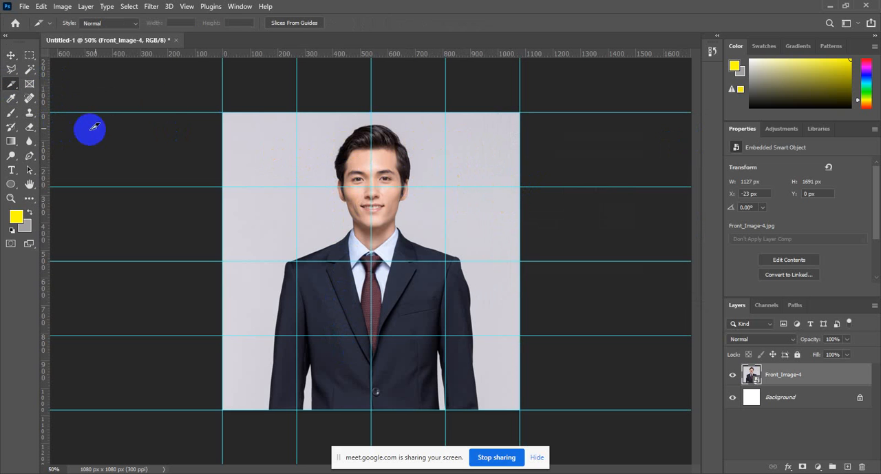
left_click(306, 22)
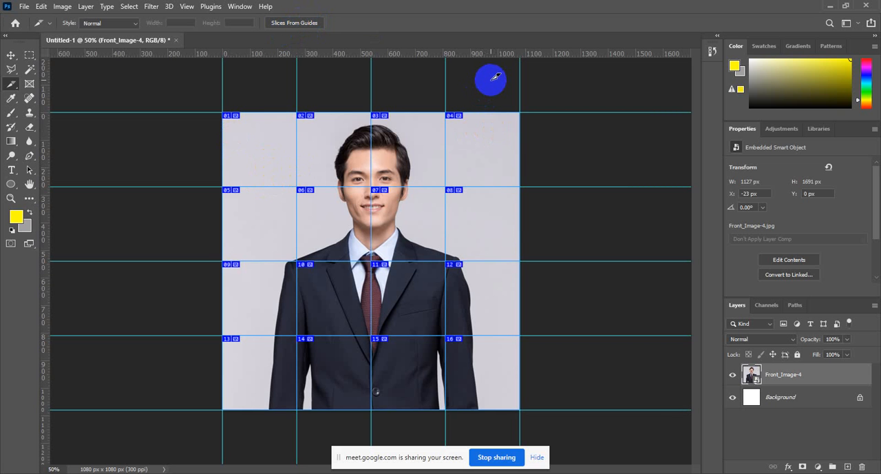
Export the document with Export As as a 1080 x 1080 px PNG named Slice on the Desktop
left_click(24, 6)
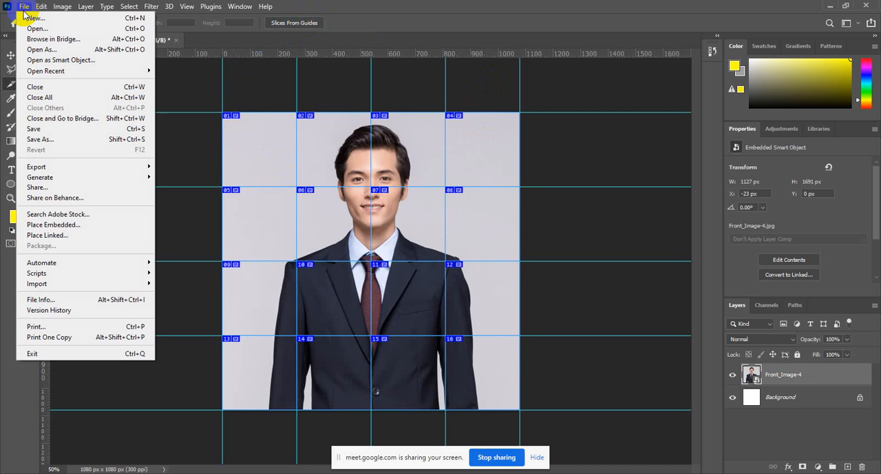
mouse_move(81, 168)
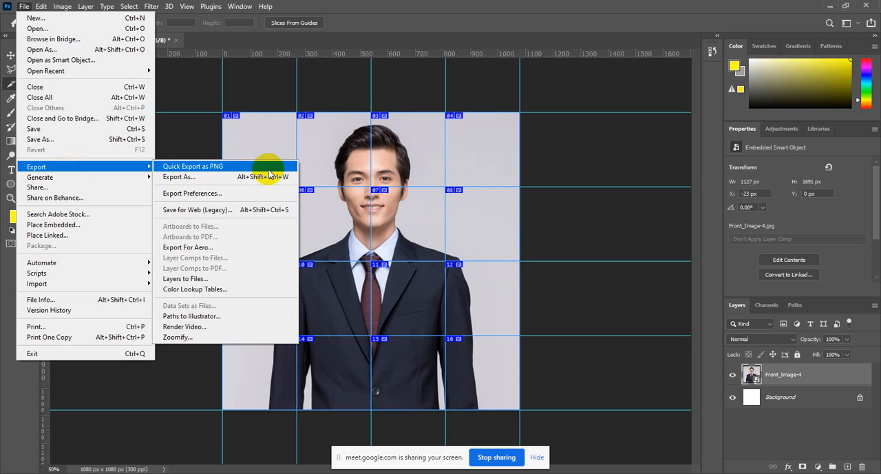
left_click(268, 175)
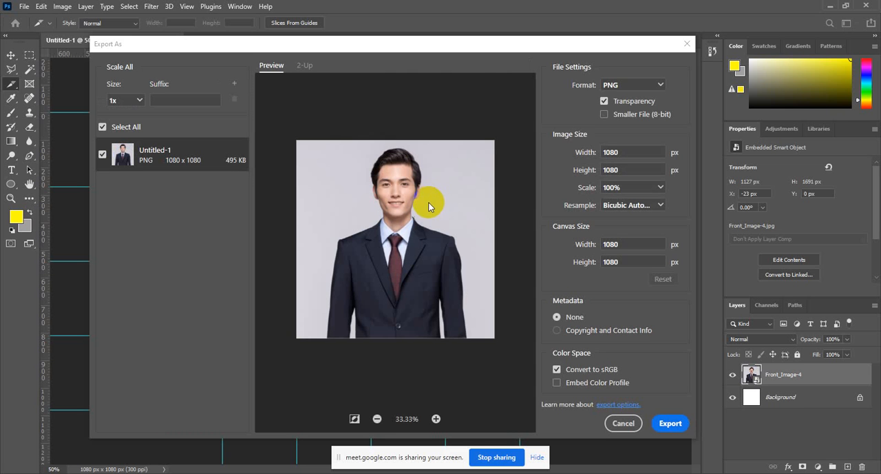
left_click(671, 424)
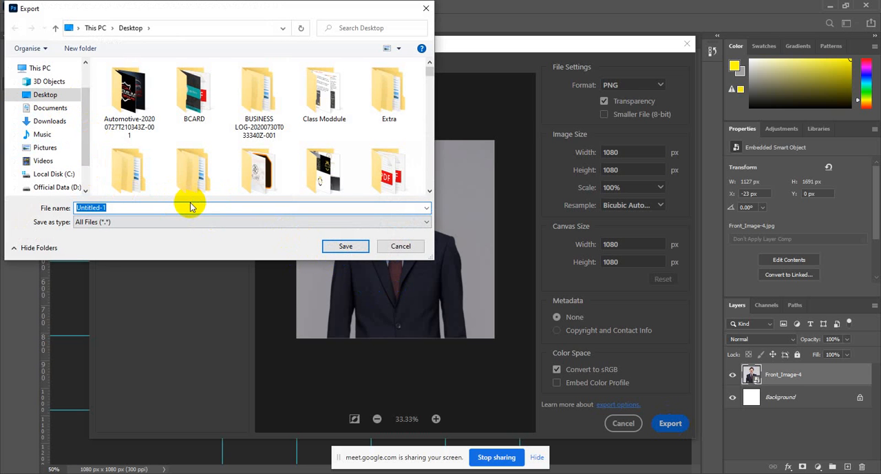
type("Slice")
left_click(170, 221)
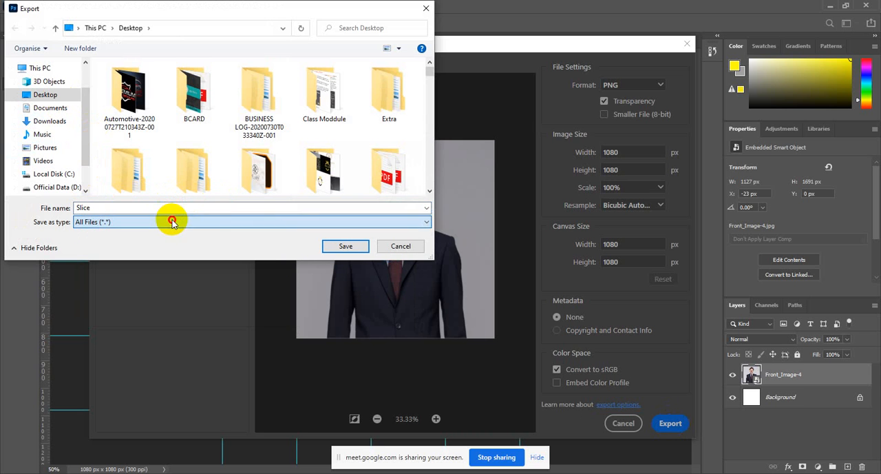
left_click(172, 221)
left_click(355, 250)
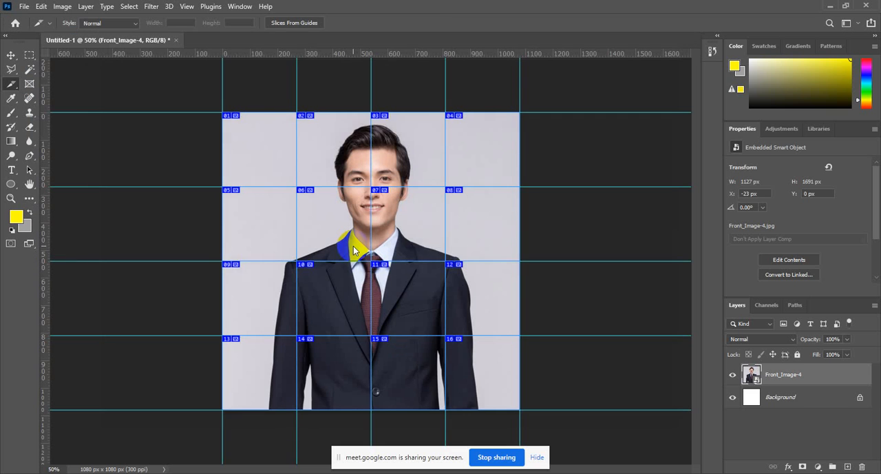
Go to the desktop and open the exported Slice image to check it
left_click(846, 5)
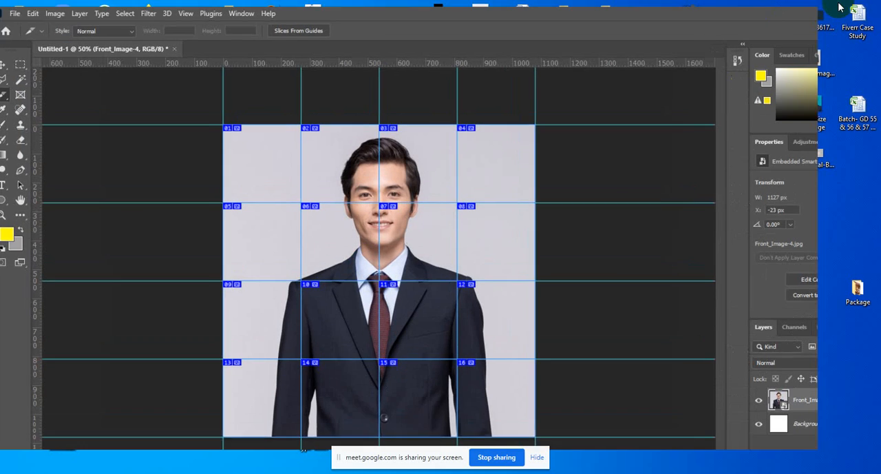
left_click(764, 31)
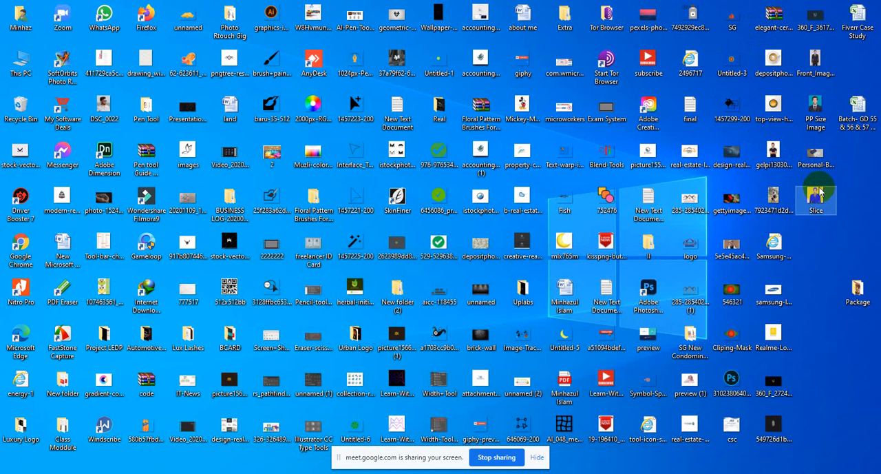
double_click(810, 195)
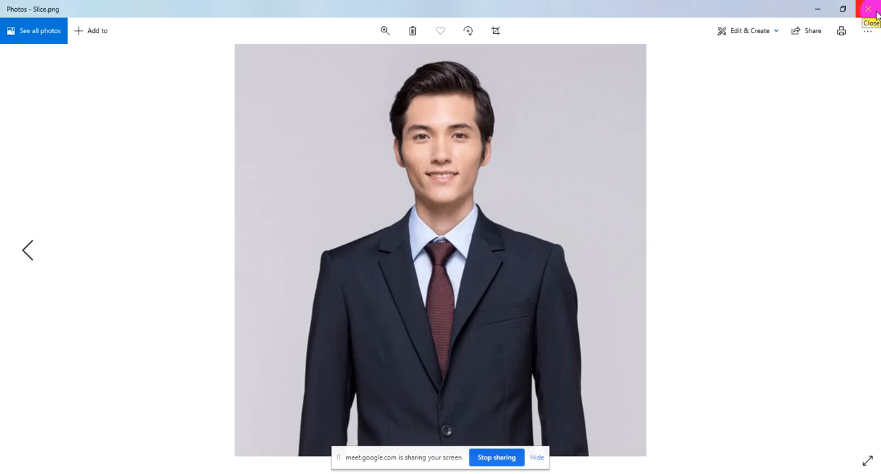
Close the exported image preview and return to the sliced portrait document in Photoshop
left_click(869, 8)
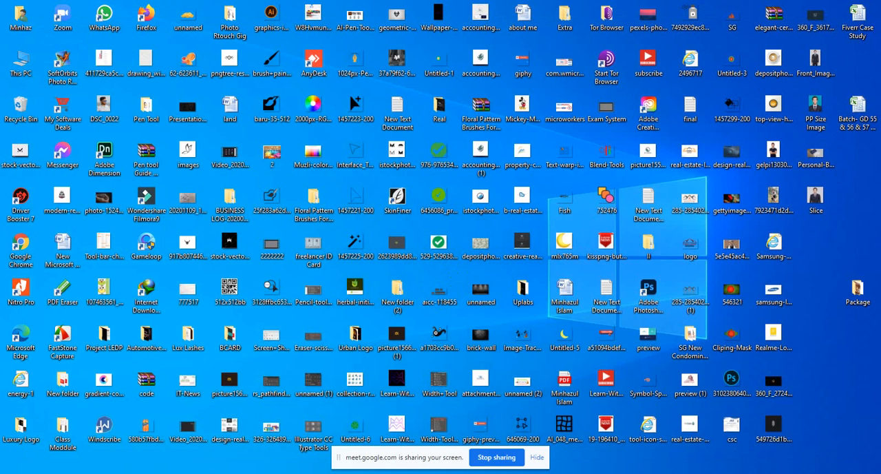
left_click(428, 472)
left_click(785, 33)
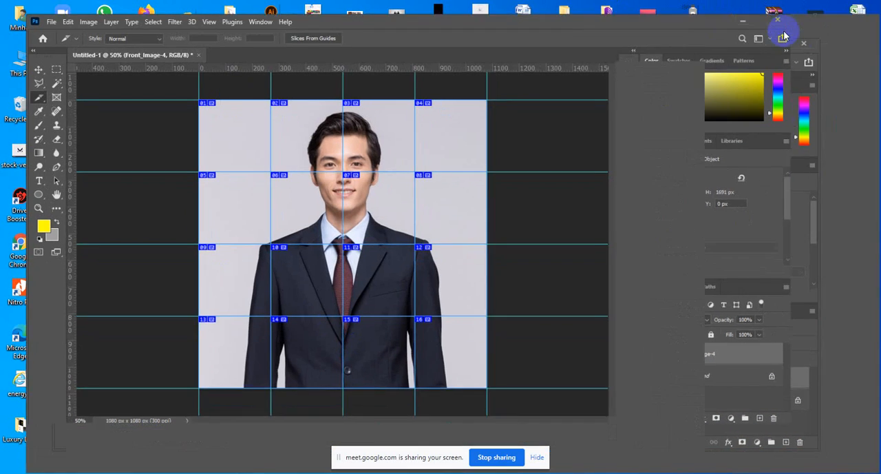
left_click(23, 7)
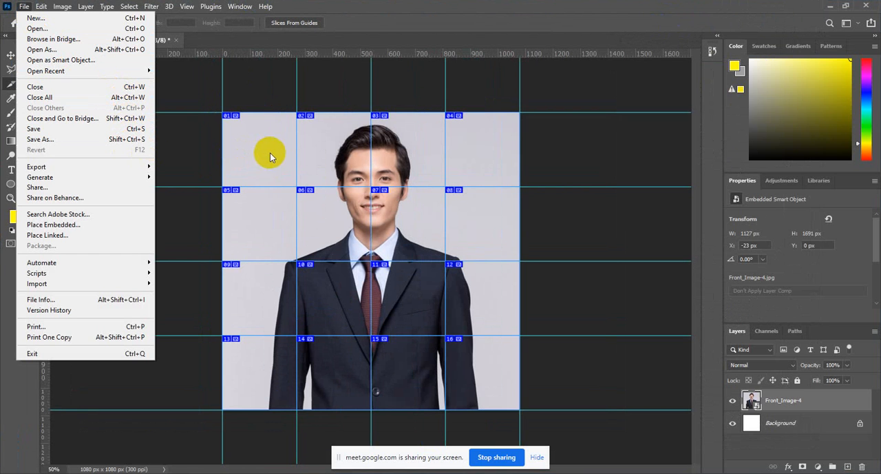
mouse_move(166, 165)
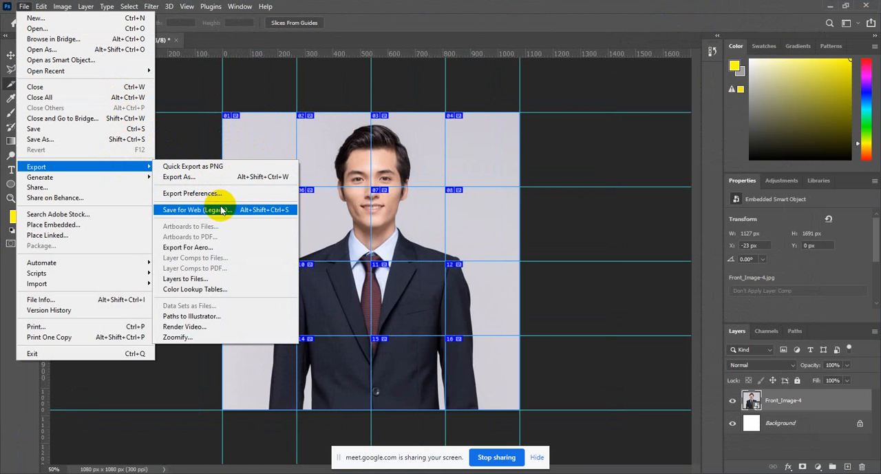
left_click(221, 166)
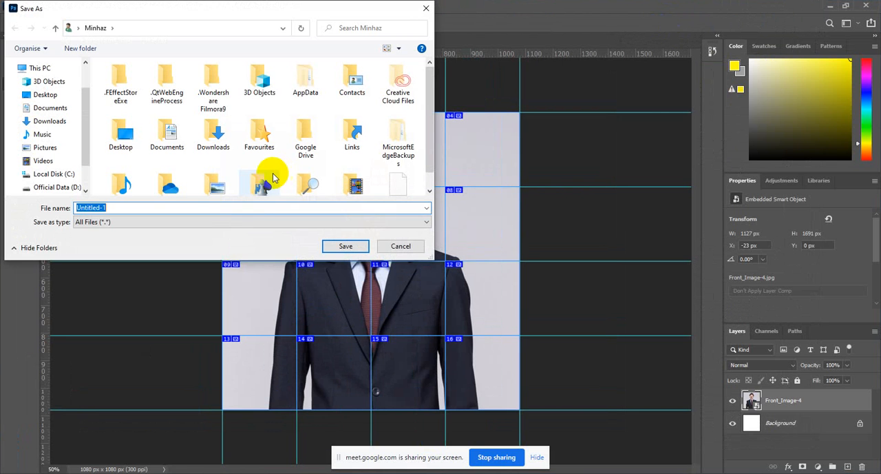
left_click(346, 242)
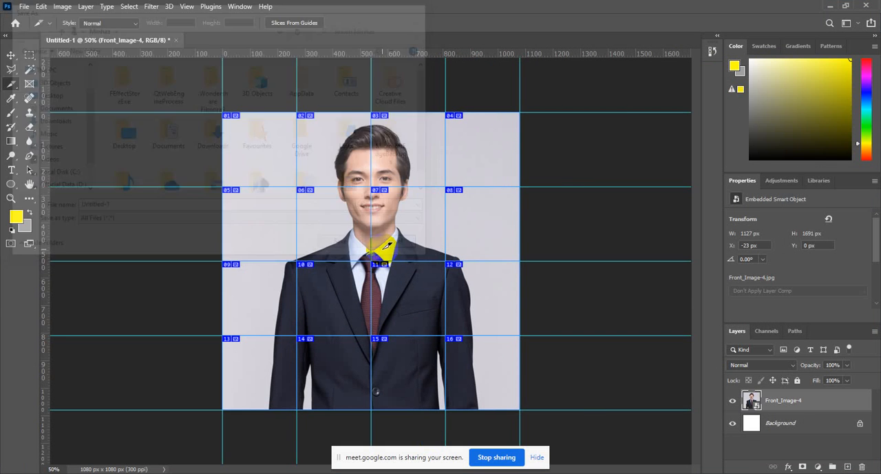
left_click(24, 6)
mouse_move(87, 168)
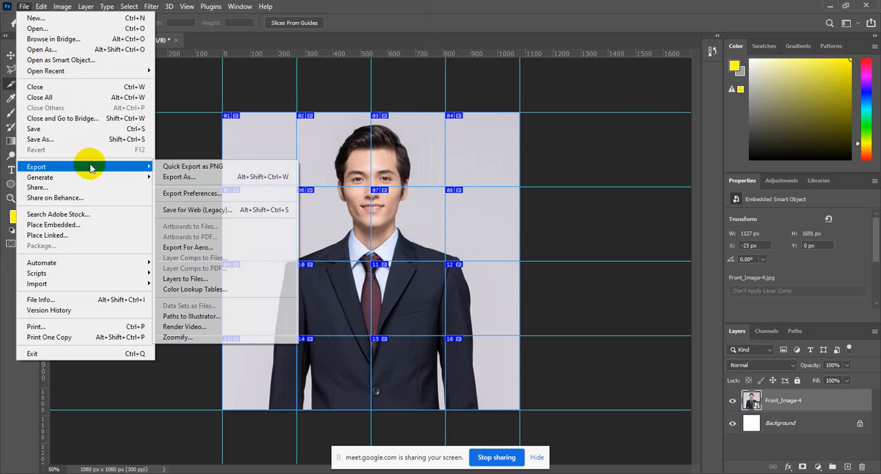
left_click(203, 181)
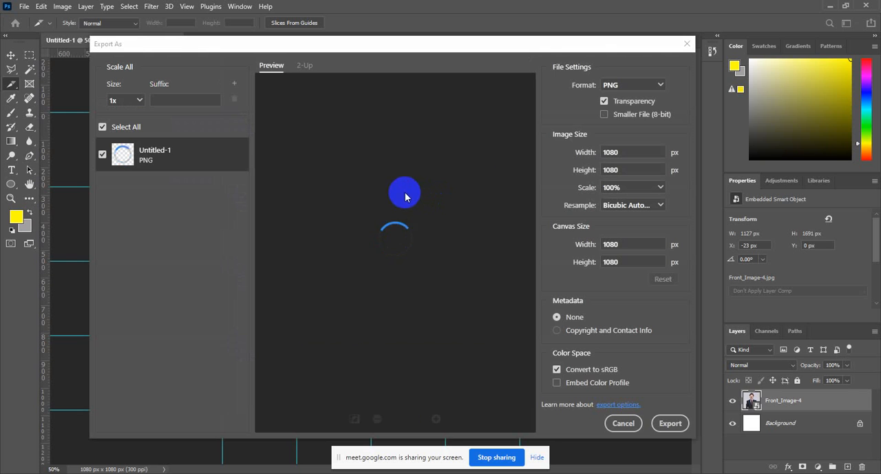
left_click(408, 194)
left_click(639, 88)
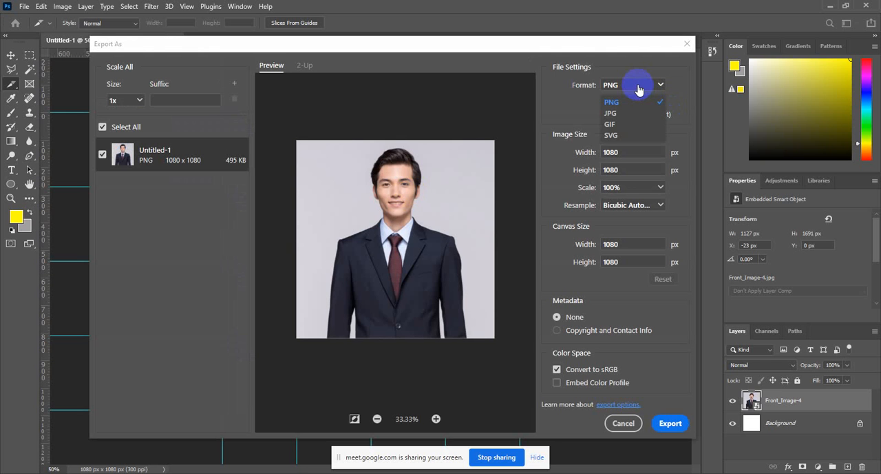
left_click(629, 113)
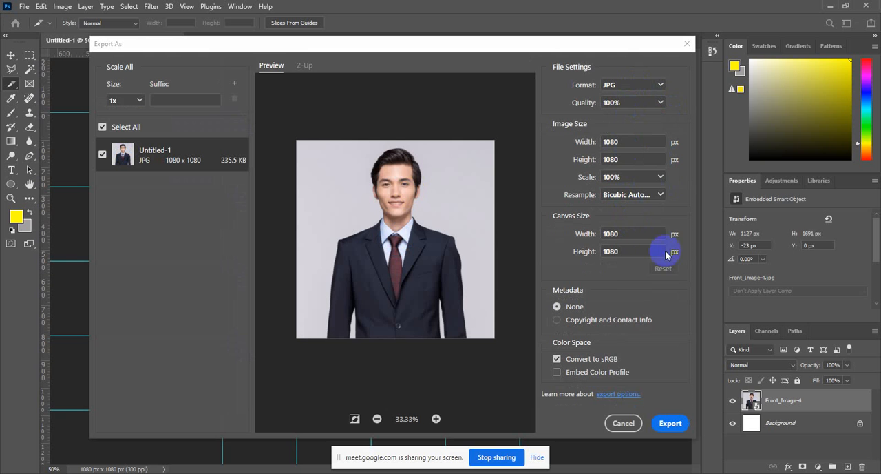
left_click(624, 426)
left_click(627, 425)
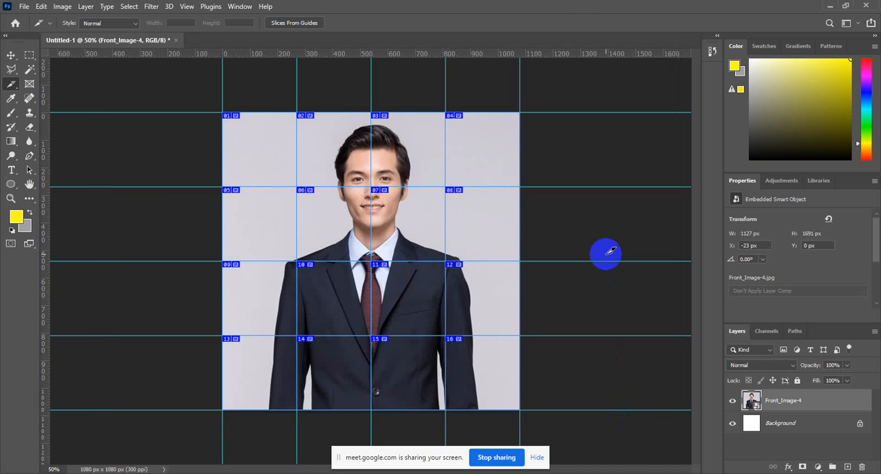
left_click(24, 7)
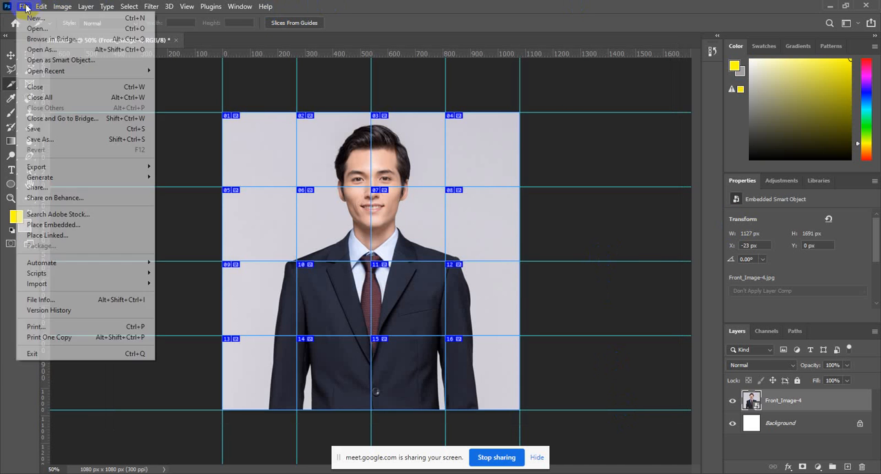
left_click(24, 7)
left_click(24, 7)
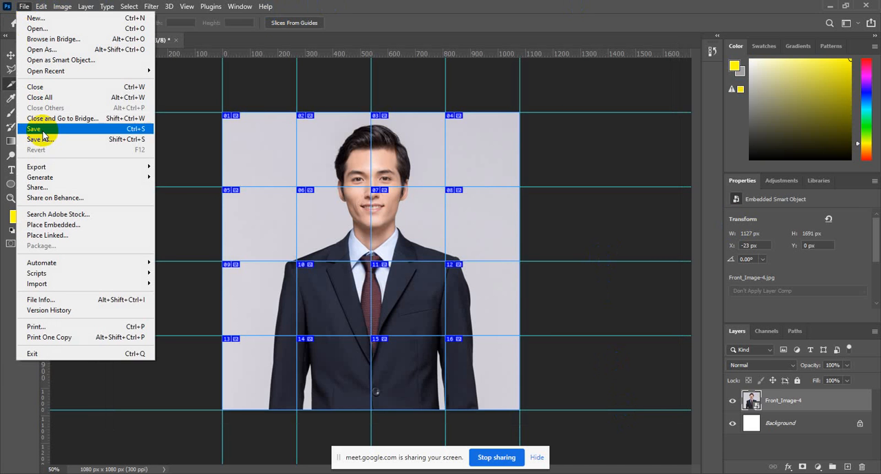
mouse_move(65, 167)
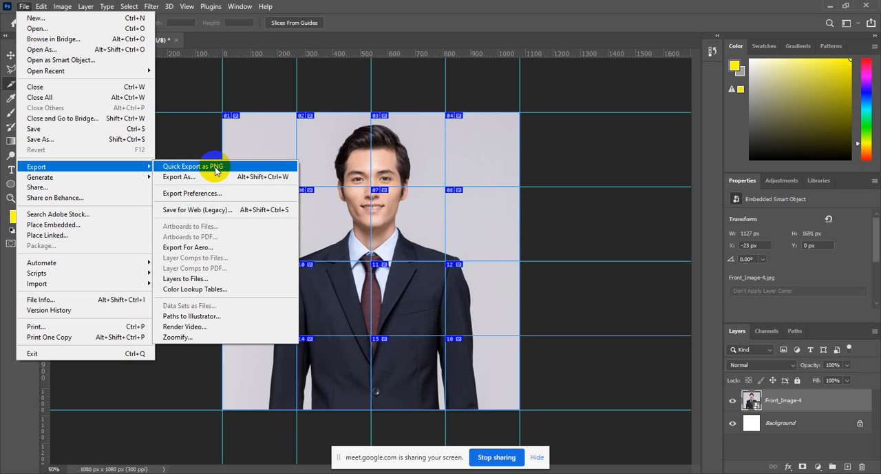
left_click(385, 7)
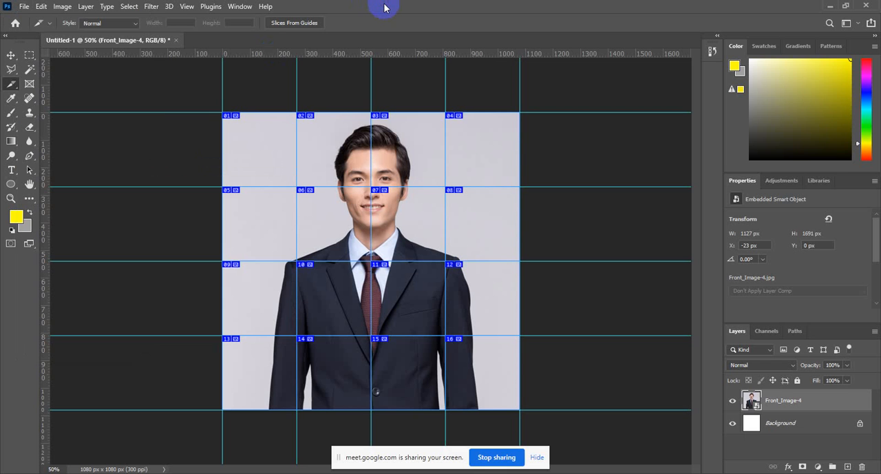
left_click(24, 7)
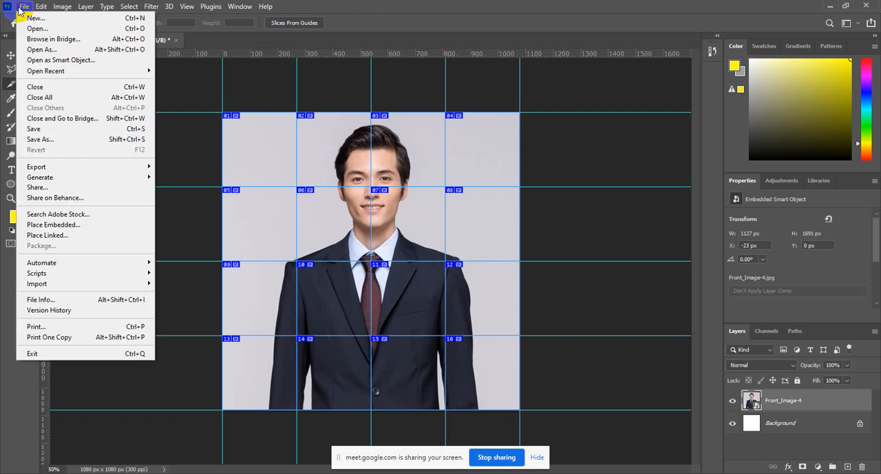
left_click(24, 6)
left_click(24, 6)
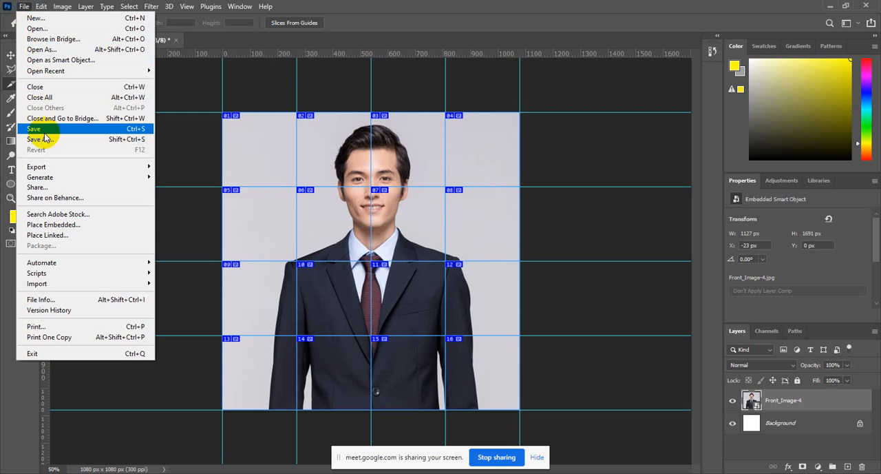
left_click(71, 166)
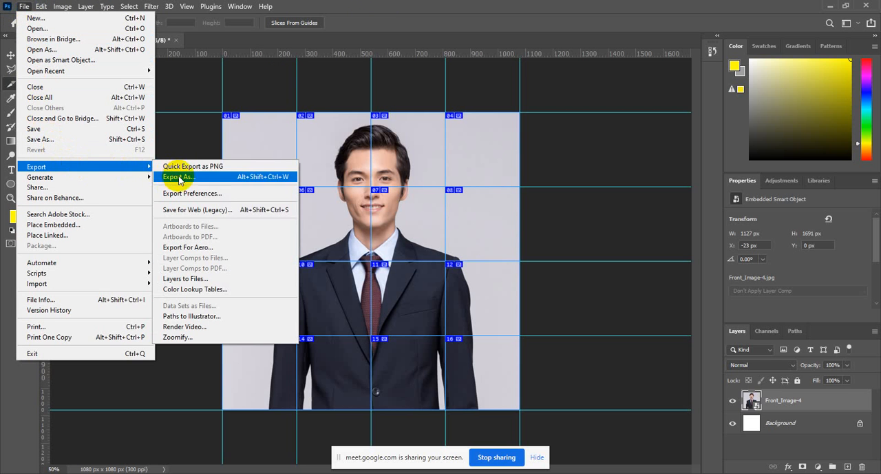
left_click(241, 209)
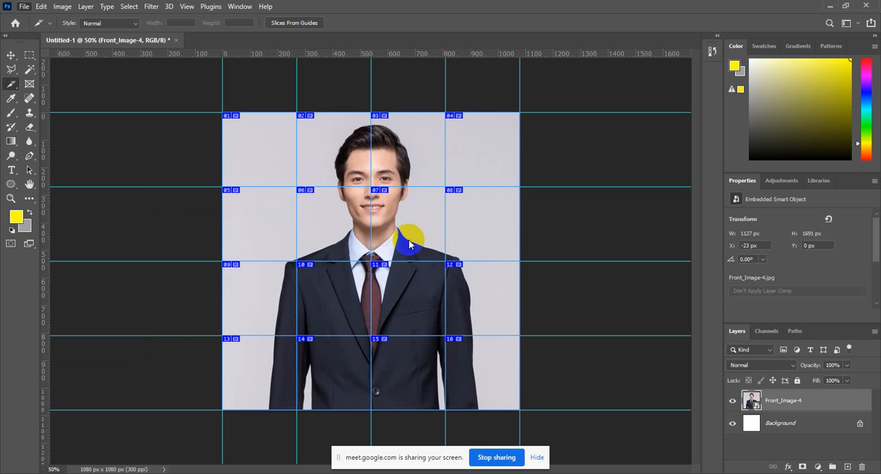
key("ctrl+alt+shift+s")
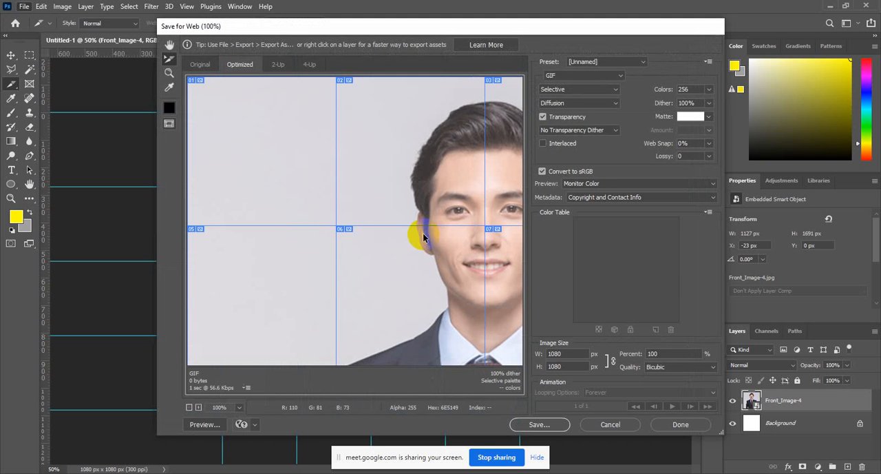
left_click(425, 212)
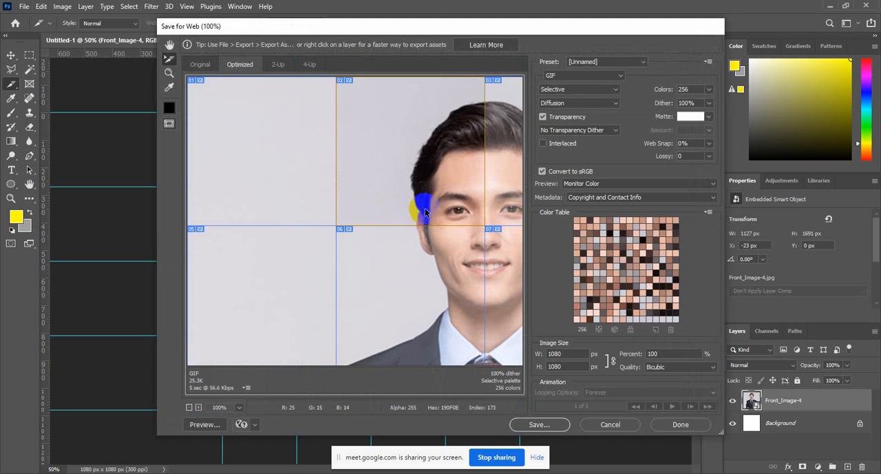
left_click(635, 428)
Activate the Move Tool and open Save for Web (Legacy) for the sliced portrait
left_click(31, 7)
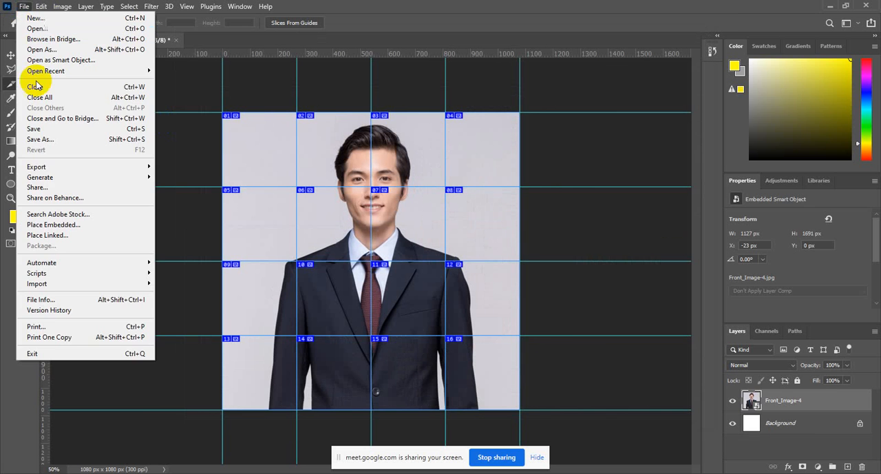
left_click(10, 54)
left_click(23, 6)
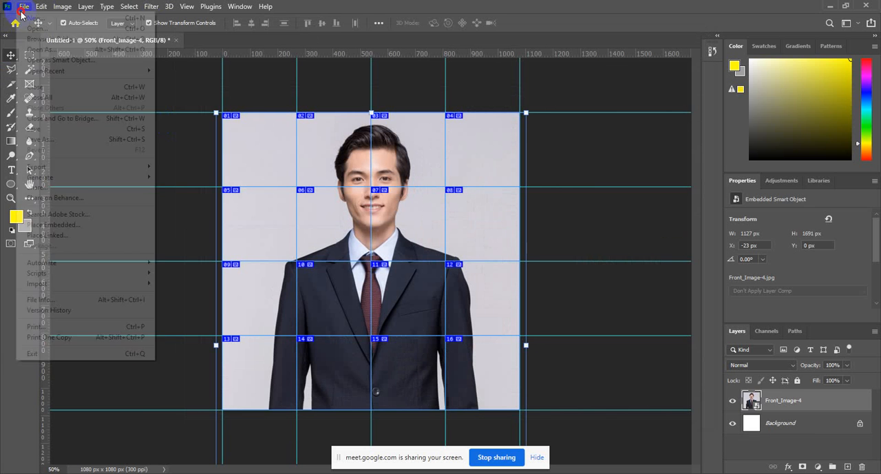
mouse_move(69, 168)
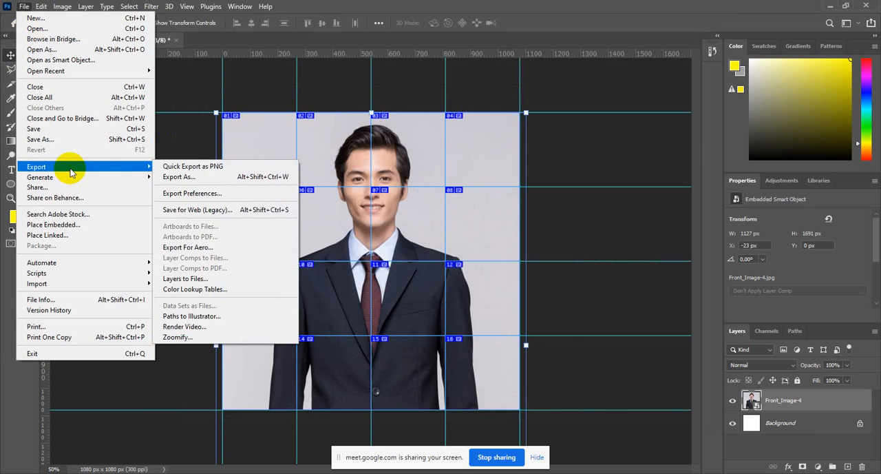
left_click(222, 208)
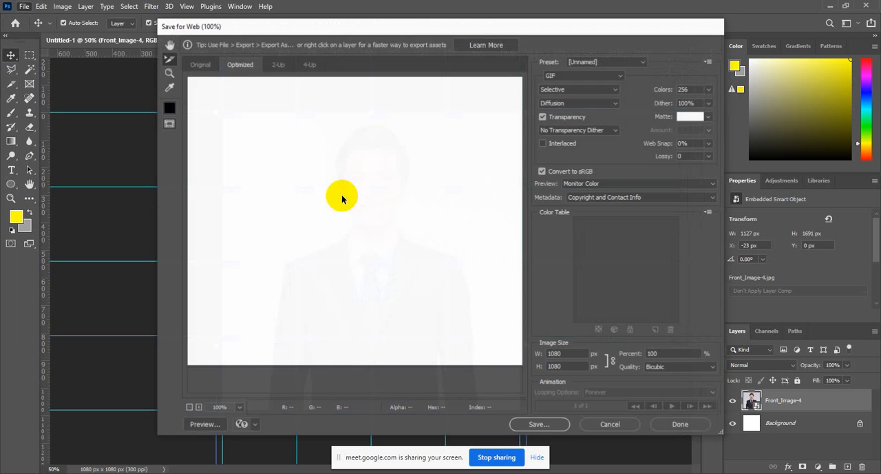
Select slice 01 in the Save for Web preview and set its file format to JPEG
left_click(445, 177)
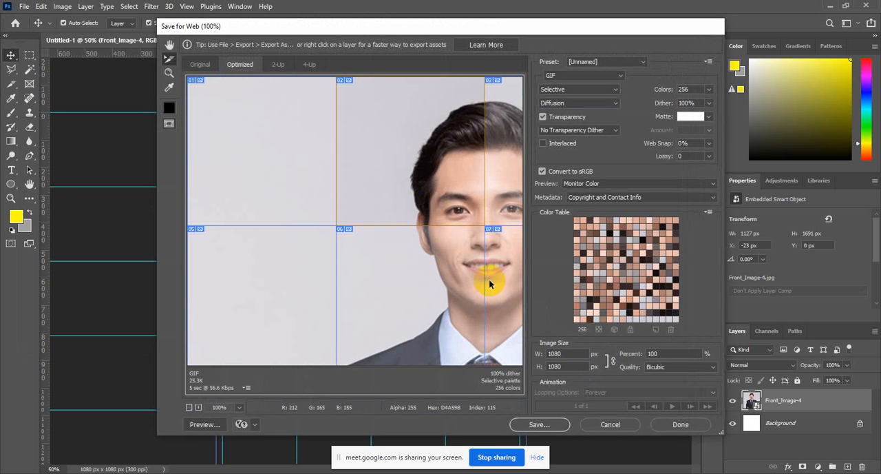
left_click(502, 246)
left_click(492, 197)
left_click(418, 190)
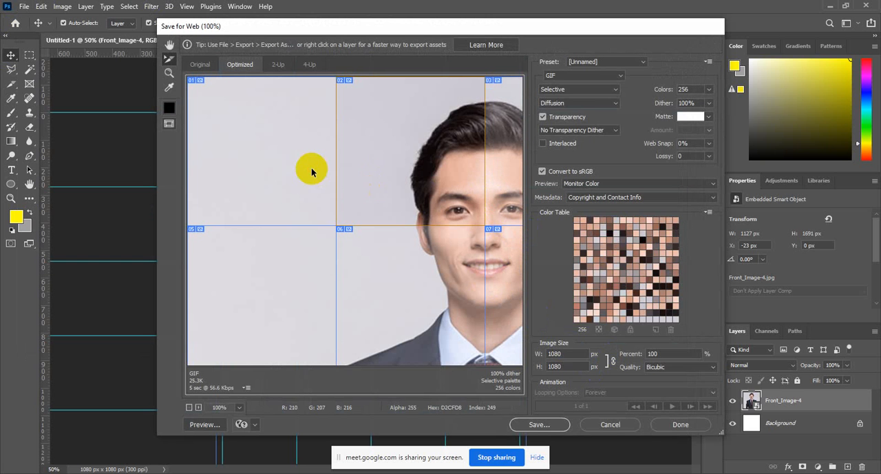
left_click(311, 167)
left_click(584, 75)
left_click(575, 94)
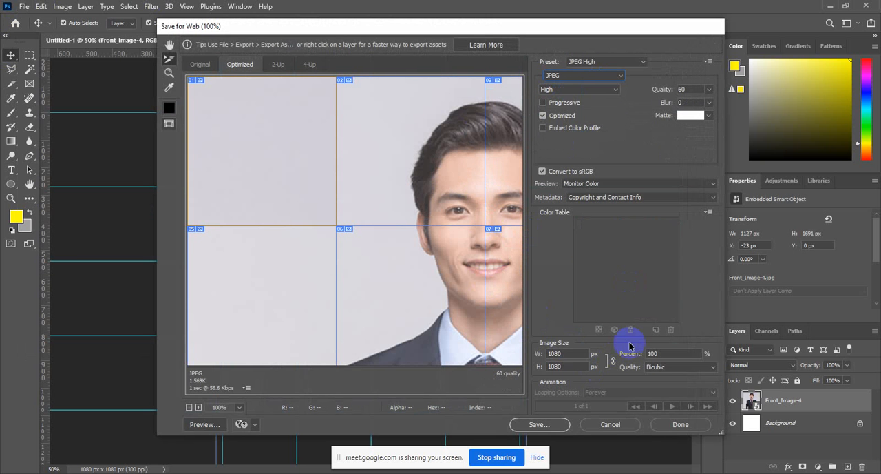
Save all slices as images only to the Desktop under the file name pp
left_click(554, 423)
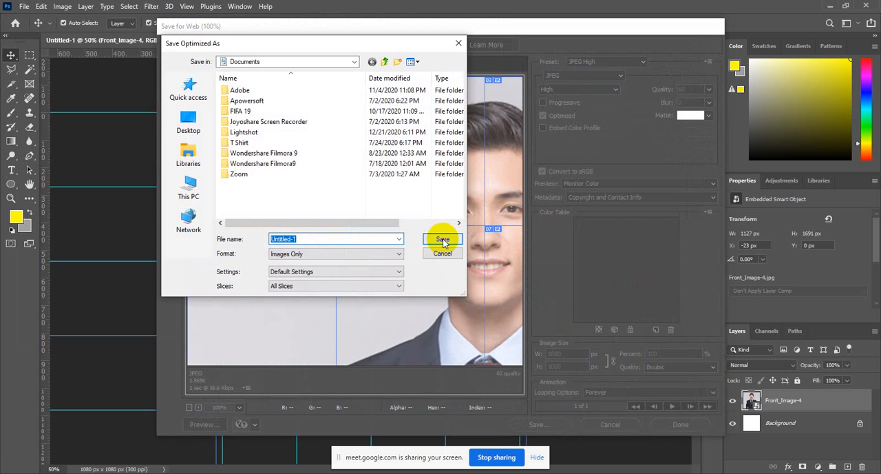
left_click(189, 125)
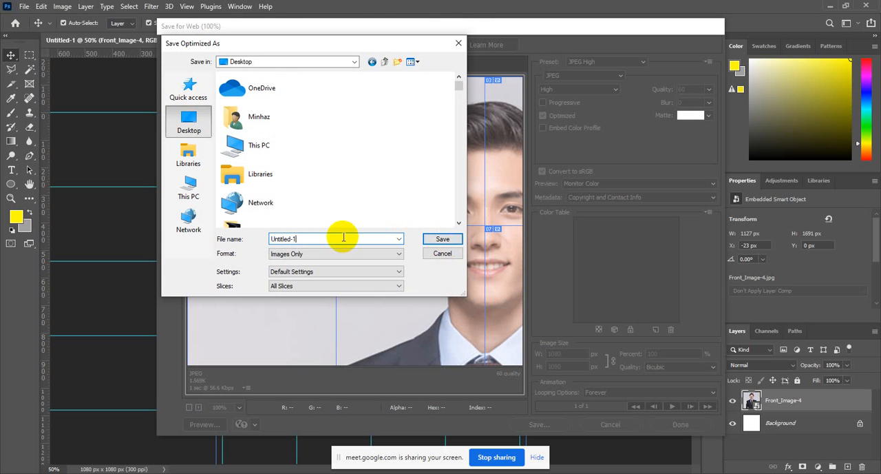
left_click_drag(344, 237, 193, 230)
type("pp")
left_click(425, 241)
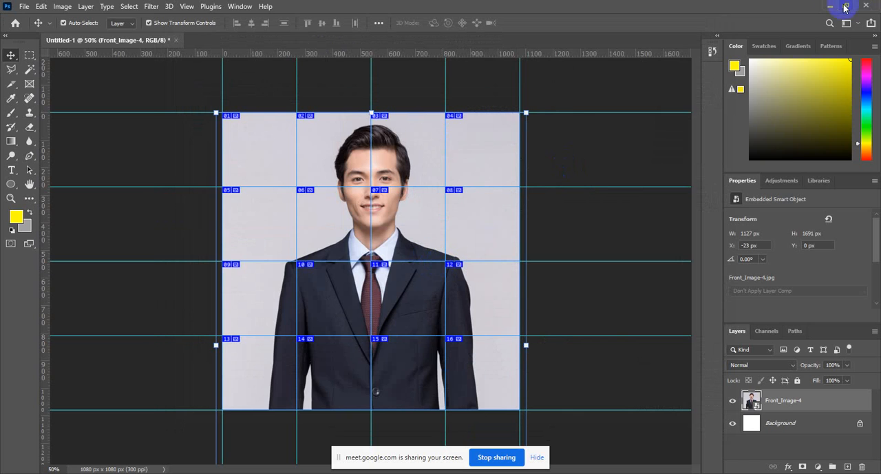
Open the images folder on the desktop and enlarge the thumbnails to check the exported slices
left_click(833, 7)
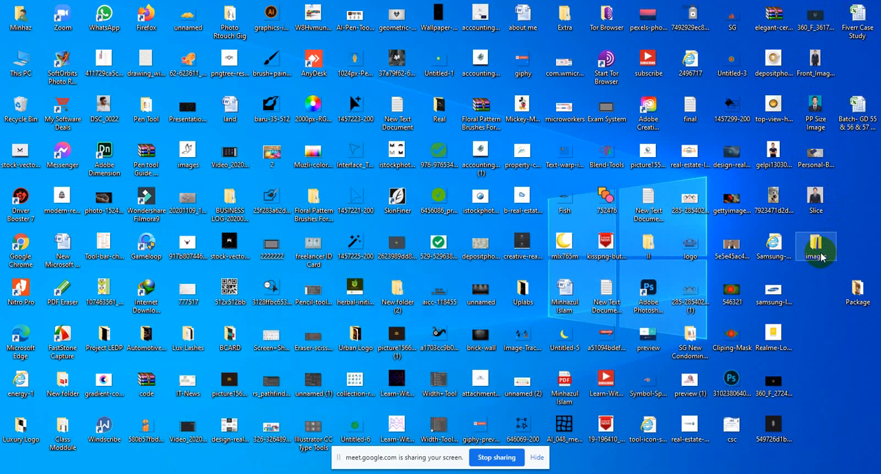
left_click(822, 291)
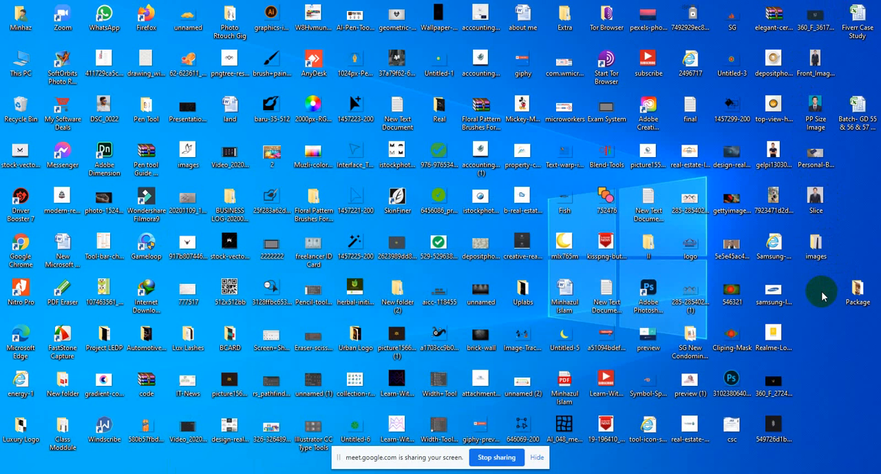
double_click(824, 247)
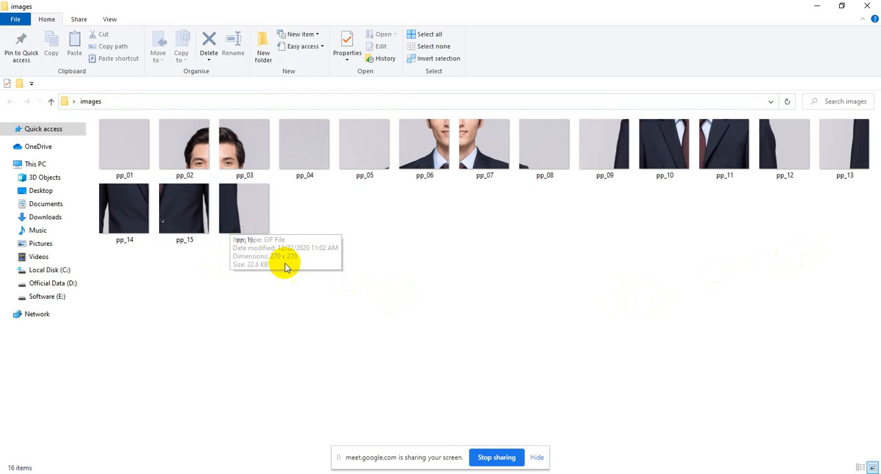
right_click(399, 241)
left_click(536, 249)
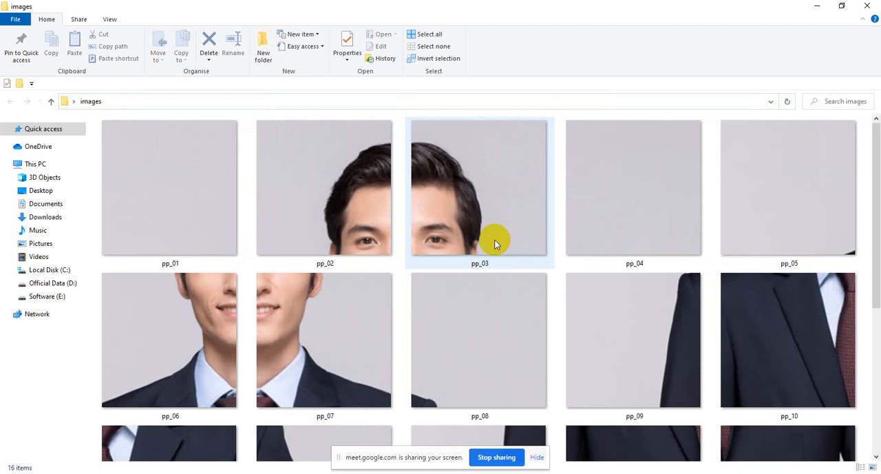
Shrink the thumbnails in the images folder to a smaller icon size and select the last slice, pp_16
scroll(535, 241, "down", 3)
right_click(514, 334)
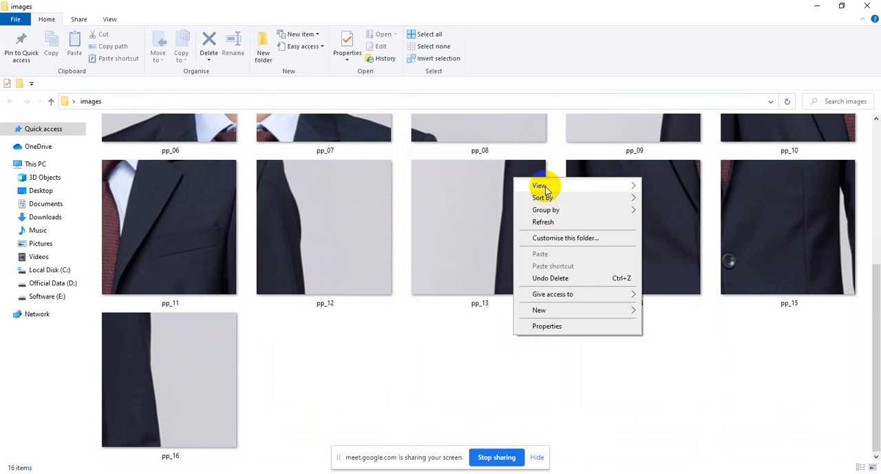
left_click(543, 177)
right_click(528, 331)
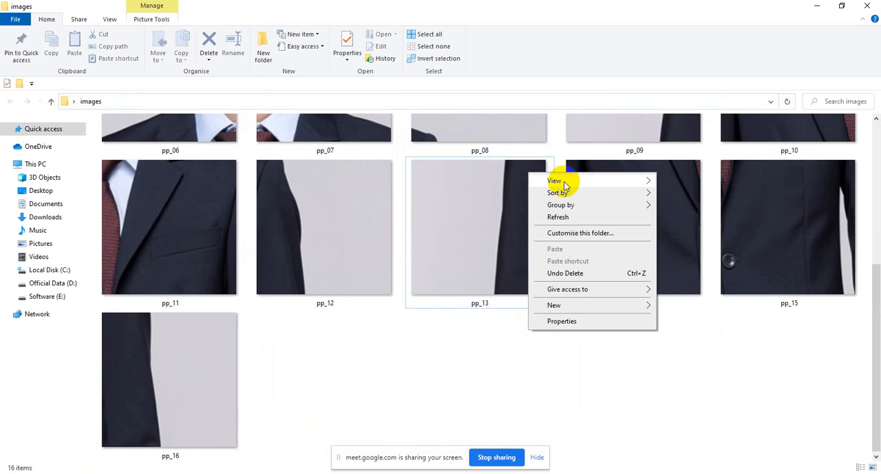
mouse_move(616, 183)
left_click(678, 191)
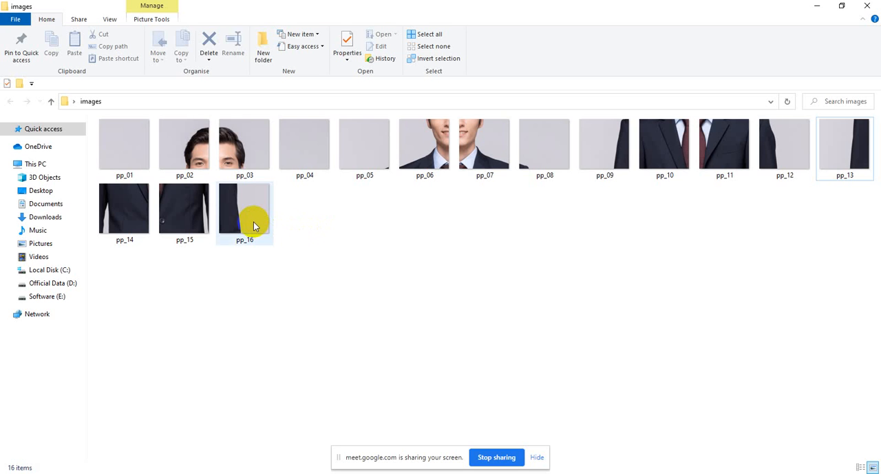
left_click(311, 224)
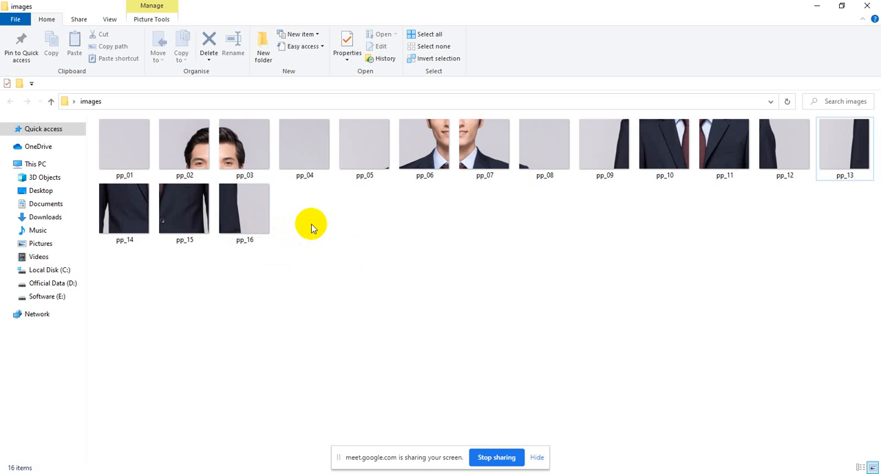
left_click(258, 219)
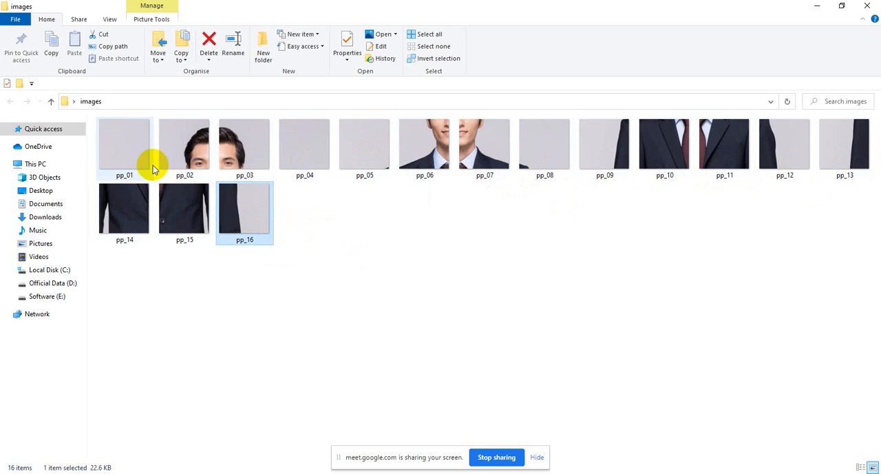
Switch to Chrome and open the Hawke Media Instagram grid tutorial image to examine its mosaic layout
left_click(419, 473)
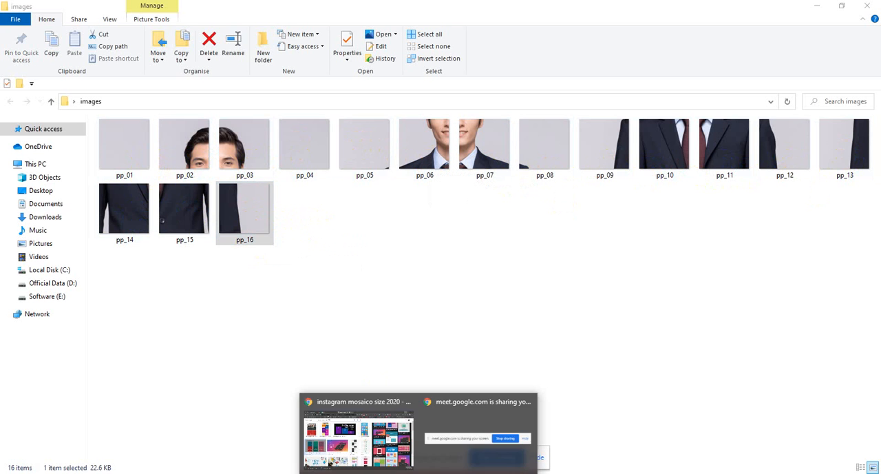
left_click(386, 456)
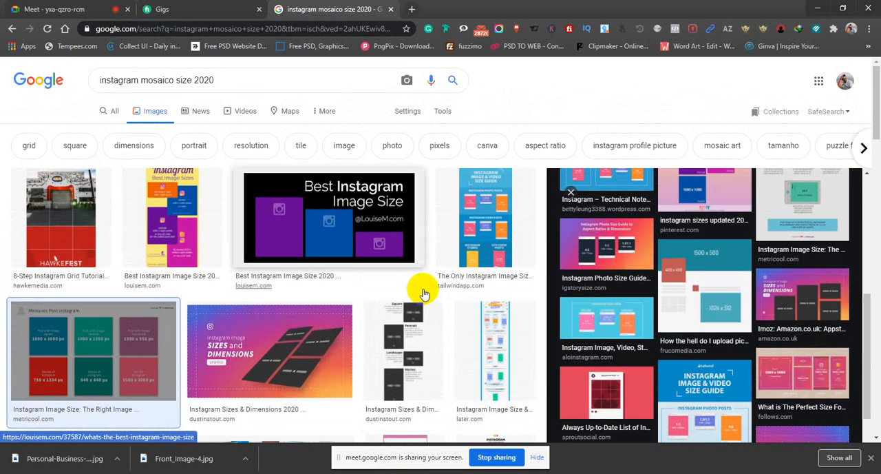
left_click(75, 232)
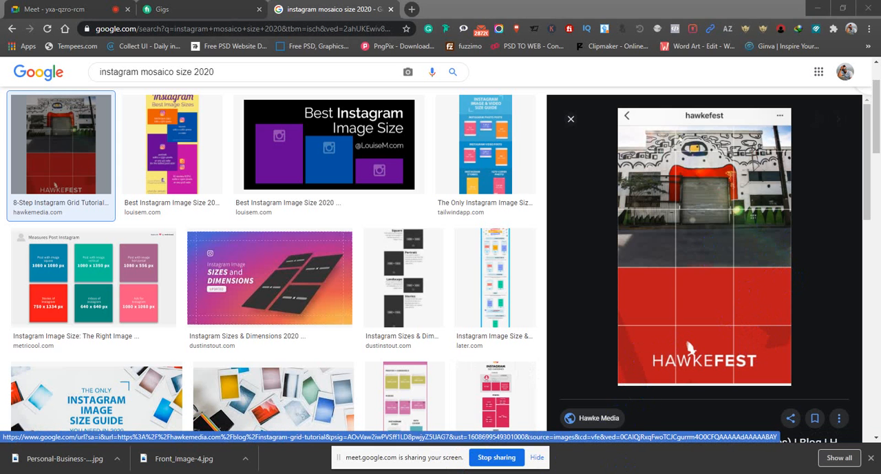
Minimize Photoshop and Chrome, and review the final slices pp_16 and pp_15 in the images folder
key("alt+Tab")
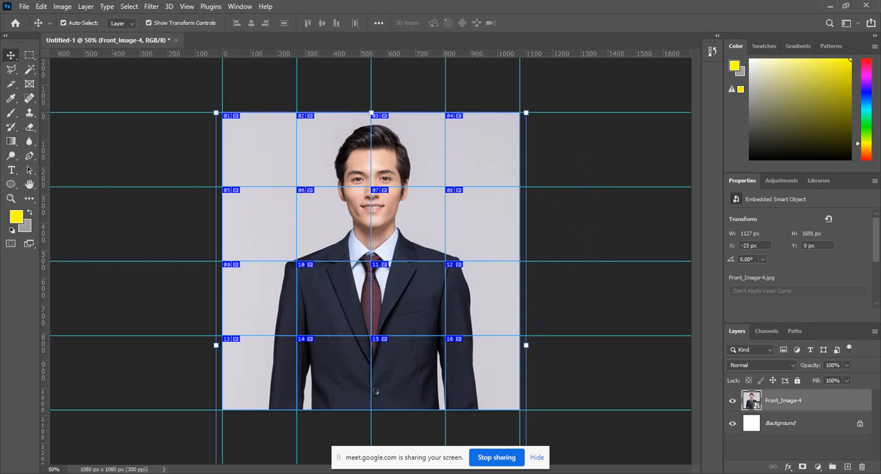
key("alt+Tab")
key("alt+Tab")
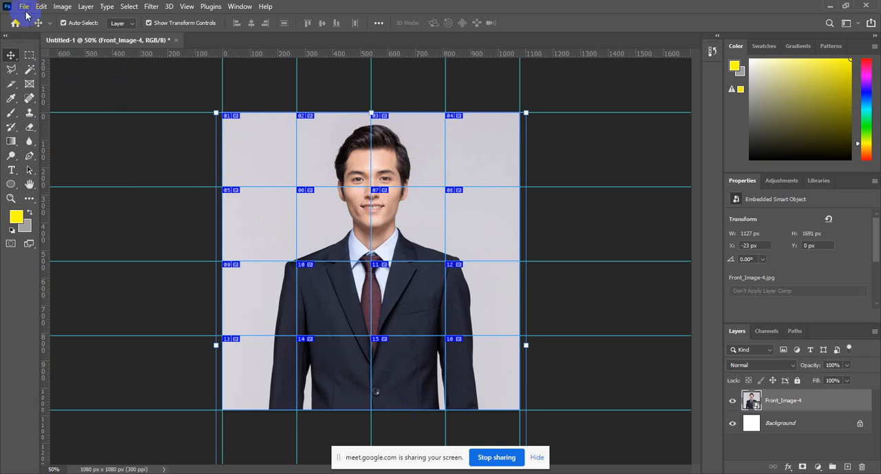
left_click(832, 6)
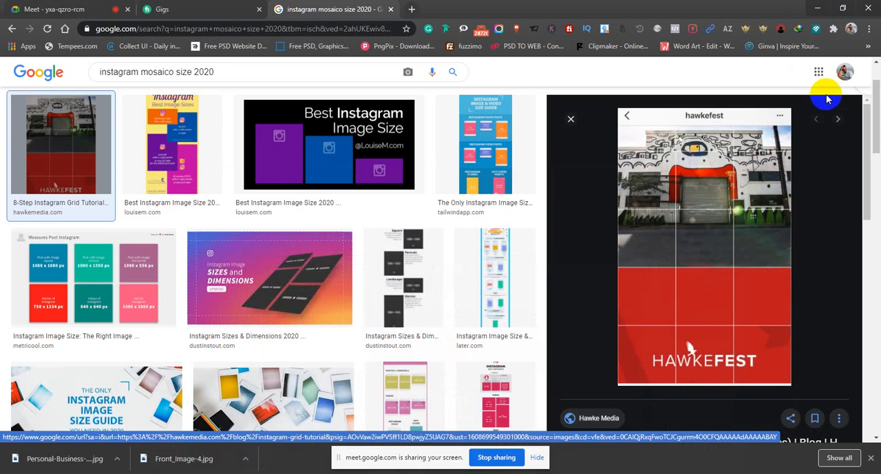
left_click(811, 9)
left_click(356, 239)
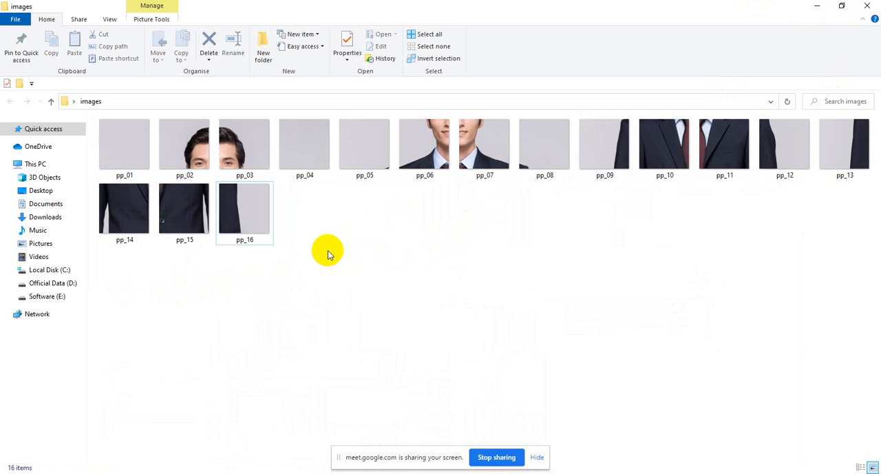
left_click(252, 223)
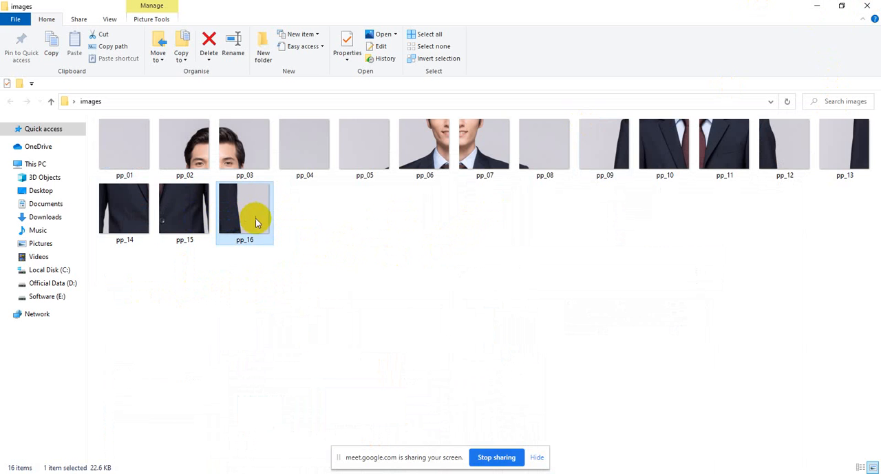
left_click(635, 418)
left_click(236, 217)
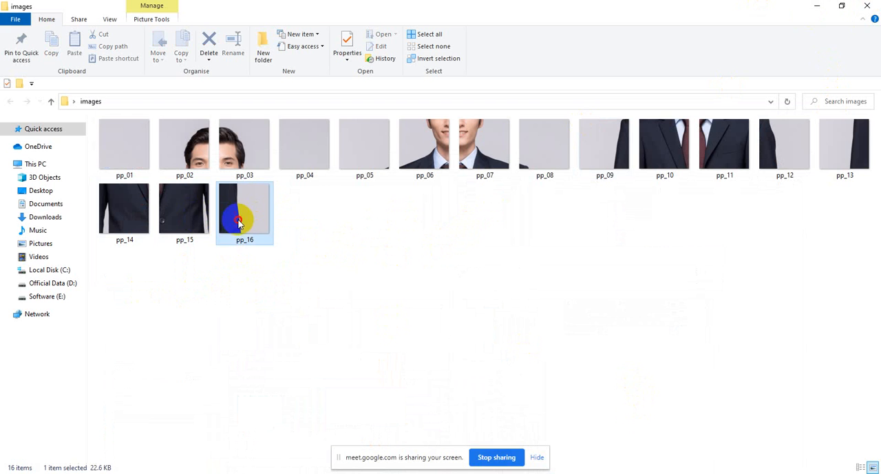
left_click(190, 224)
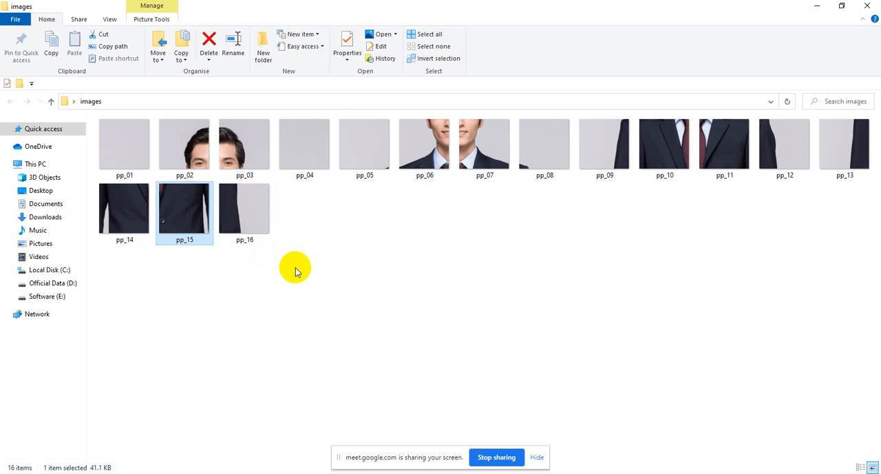
Close the images folder, switch to Photoshop and deselect the Front_Image-4 layer
left_click(873, 3)
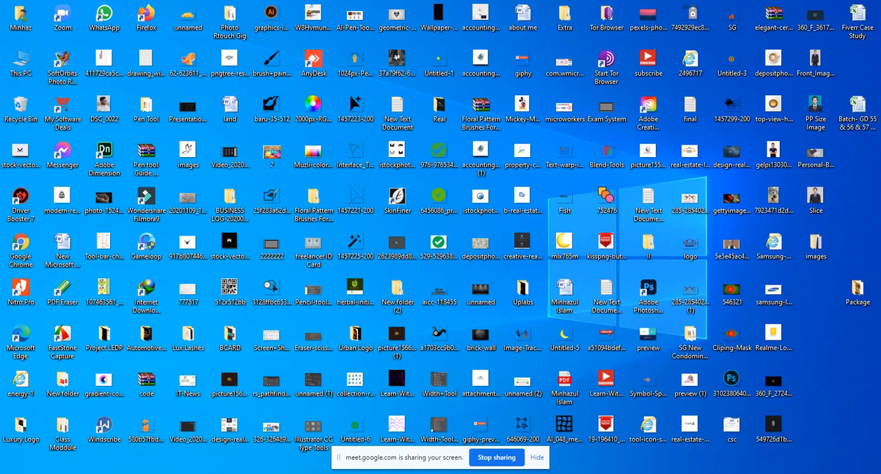
left_click(379, 473)
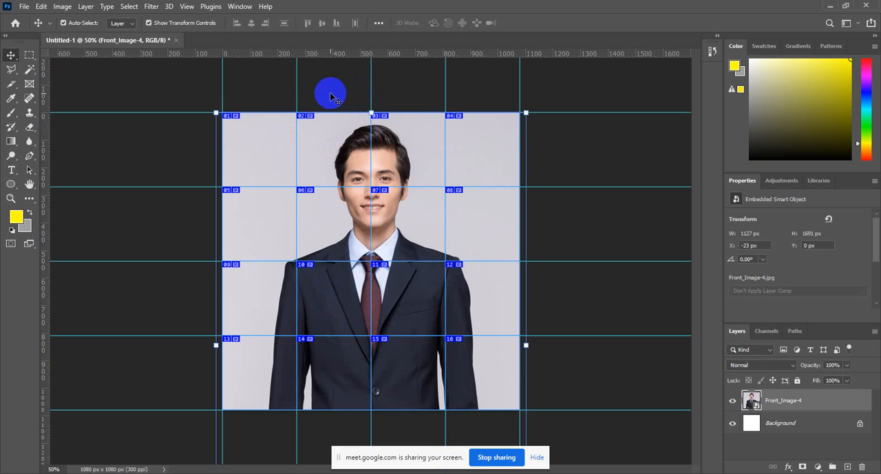
left_click(42, 7)
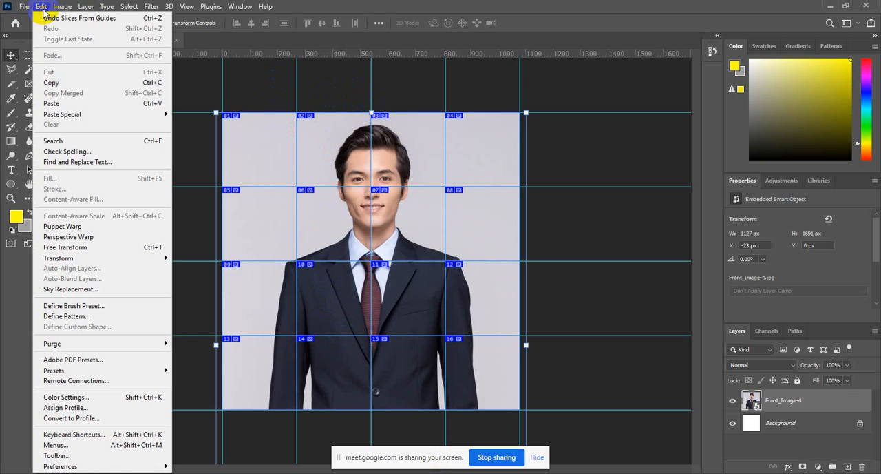
left_click(42, 8)
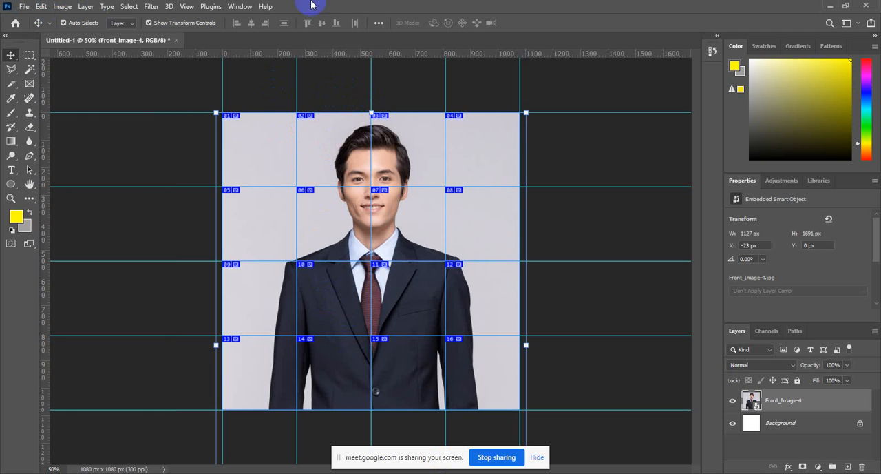
left_click(388, 81)
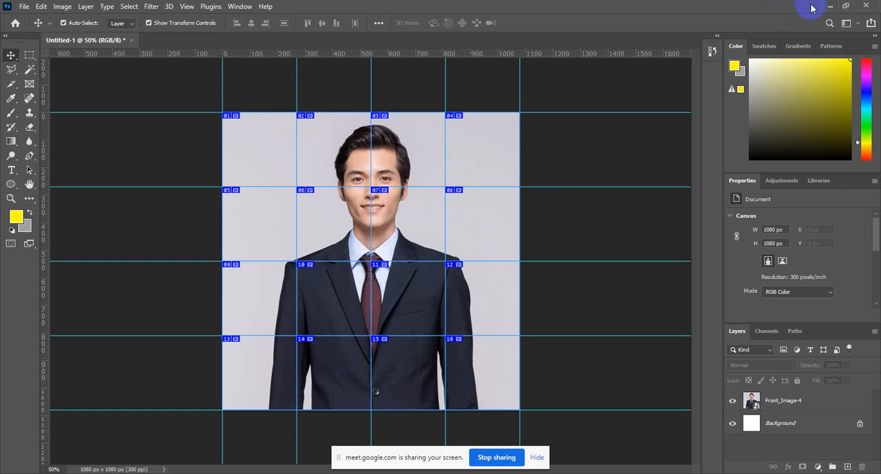
left_click(62, 8)
mouse_move(42, 10)
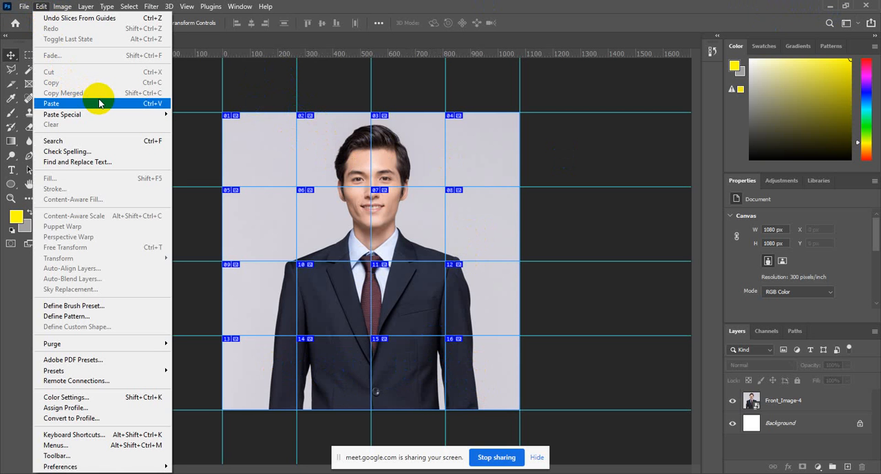
left_click(438, 5)
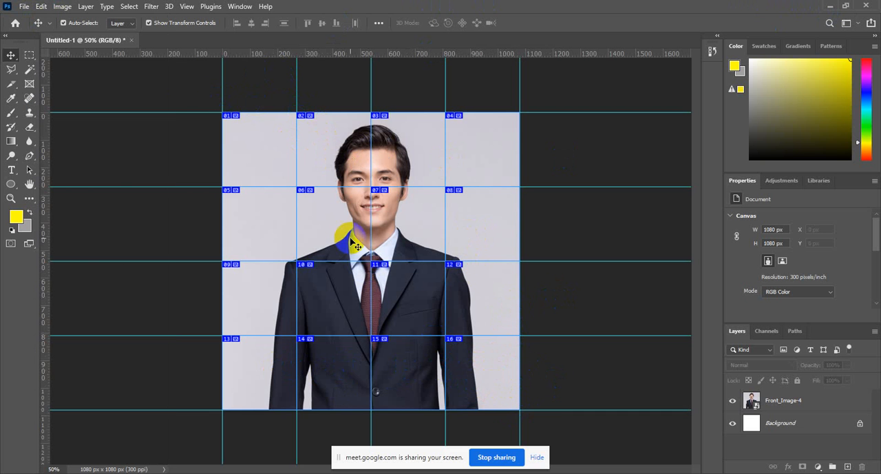
Activate the Slice Select Tool and view the Slice Options of slice 01 without changing them
left_click(12, 84)
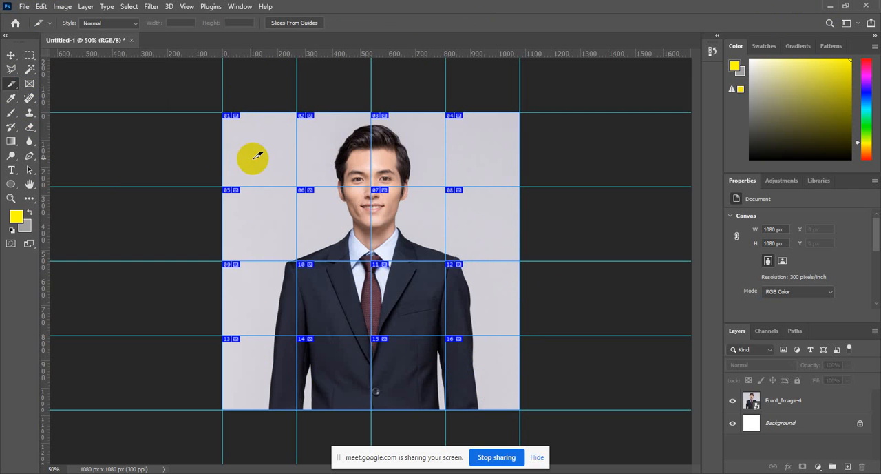
left_click(10, 84)
left_click(228, 131)
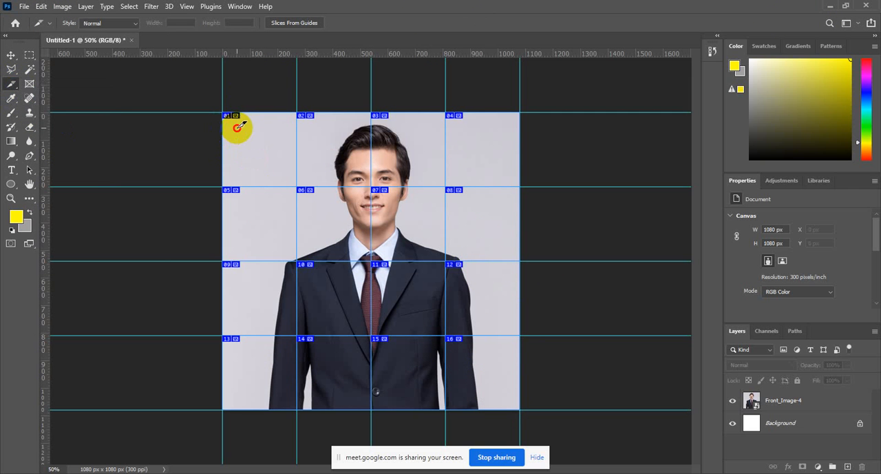
left_click(13, 87)
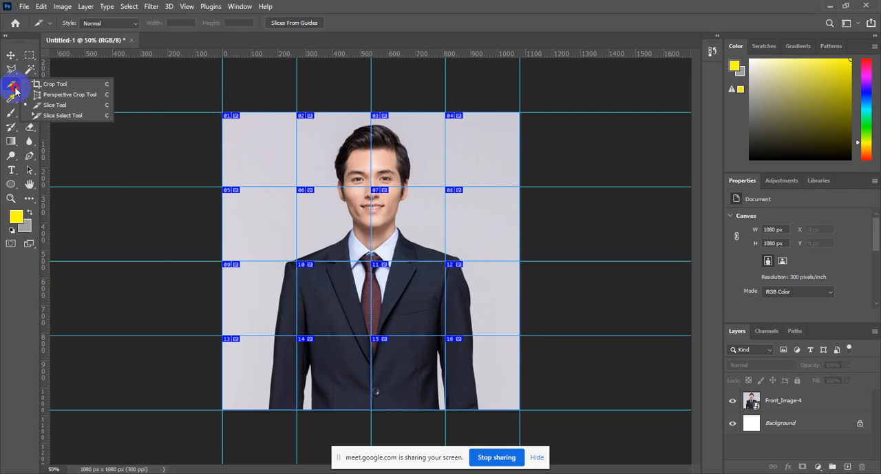
left_click(62, 115)
left_click(243, 153)
double_click(247, 157)
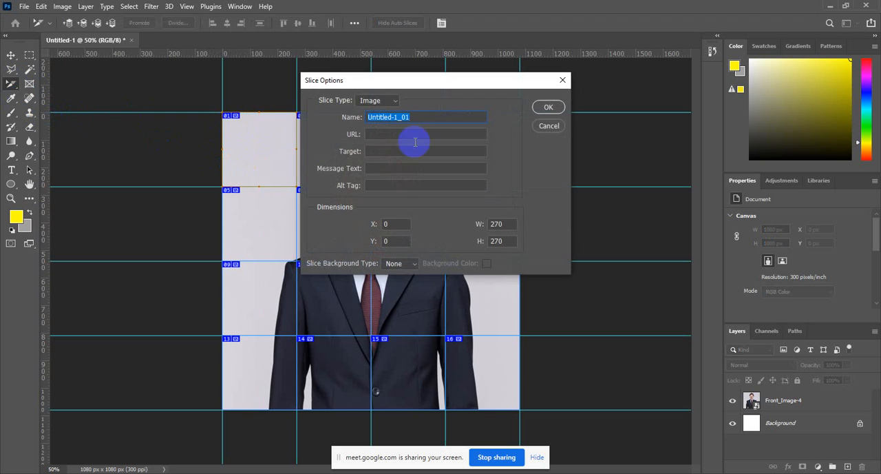
left_click(550, 127)
Reopen the options of slice 01 and examine its name, URL, message text and alt tag settings, cancelling without edits
left_click(15, 85)
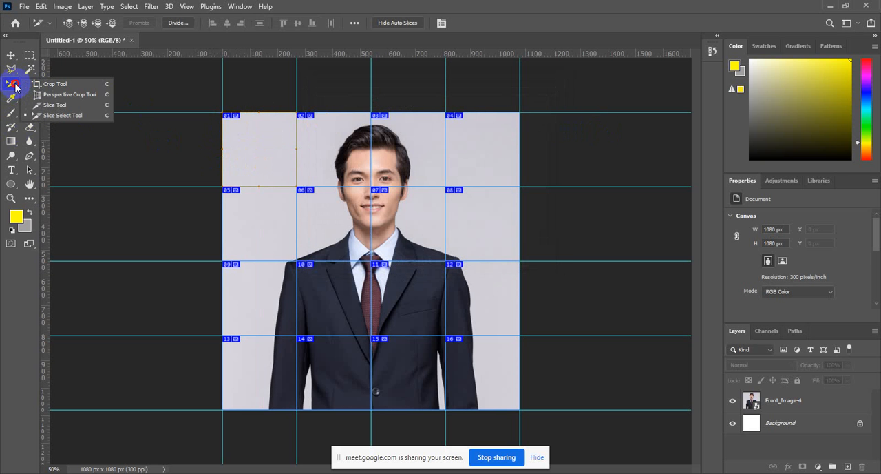
left_click(74, 119)
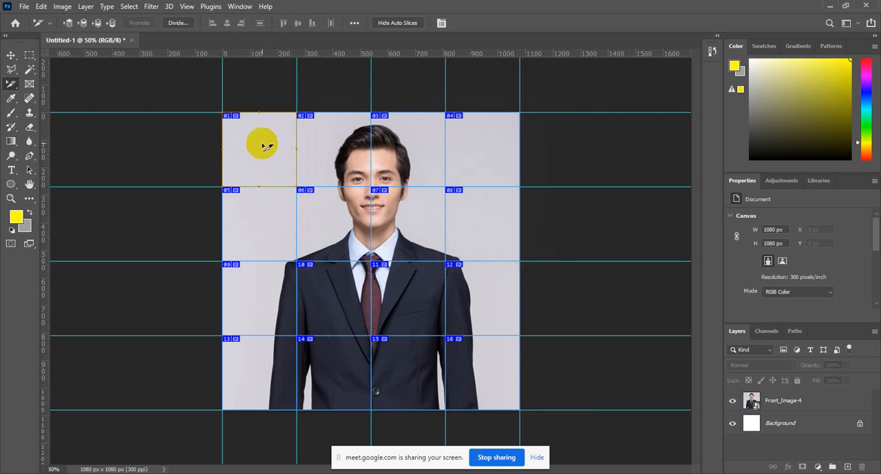
double_click(267, 146)
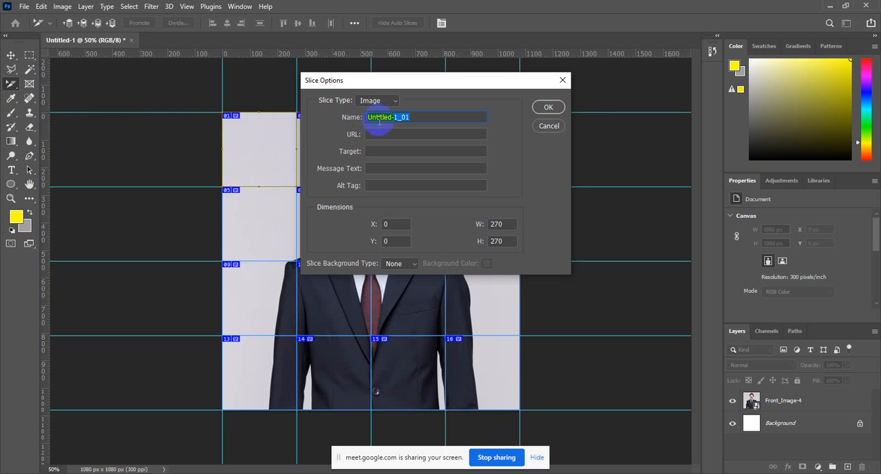
left_click(414, 117)
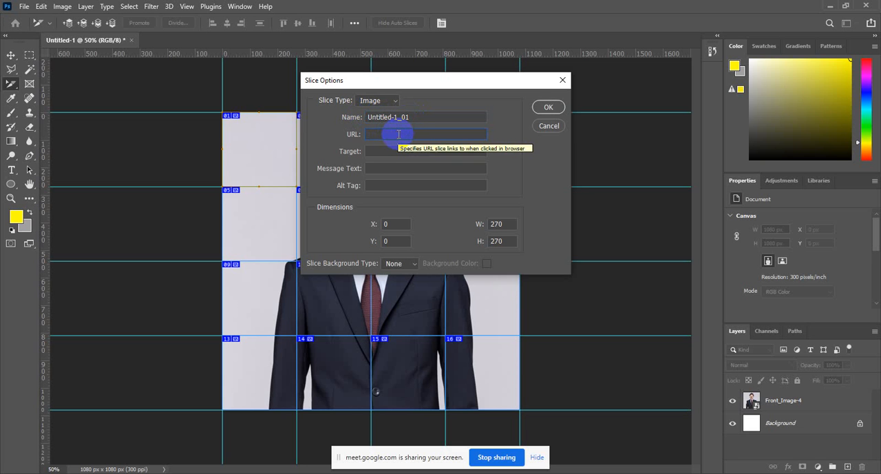
left_click(382, 168)
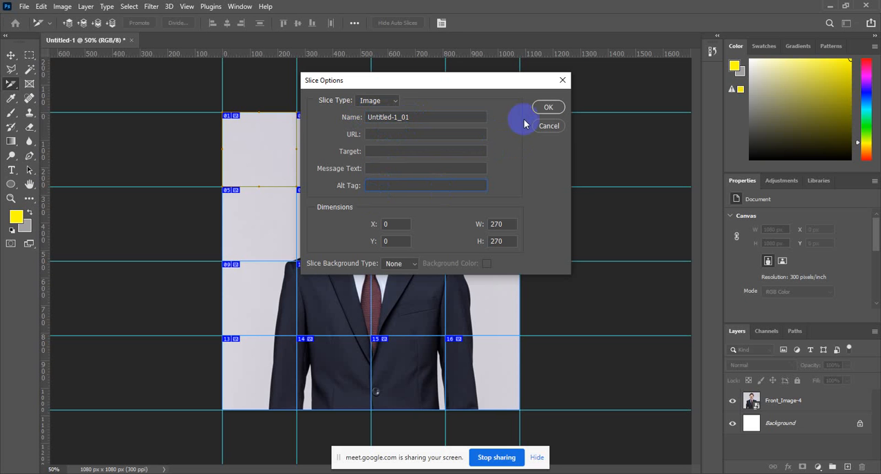
left_click(549, 132)
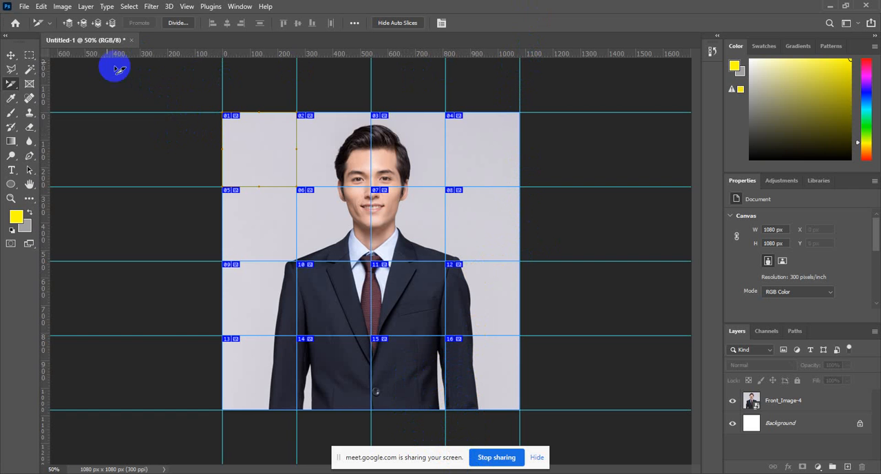
Open Save for Web (Legacy) for the sliced portrait, review the JPEG export settings and cancel
left_click(24, 7)
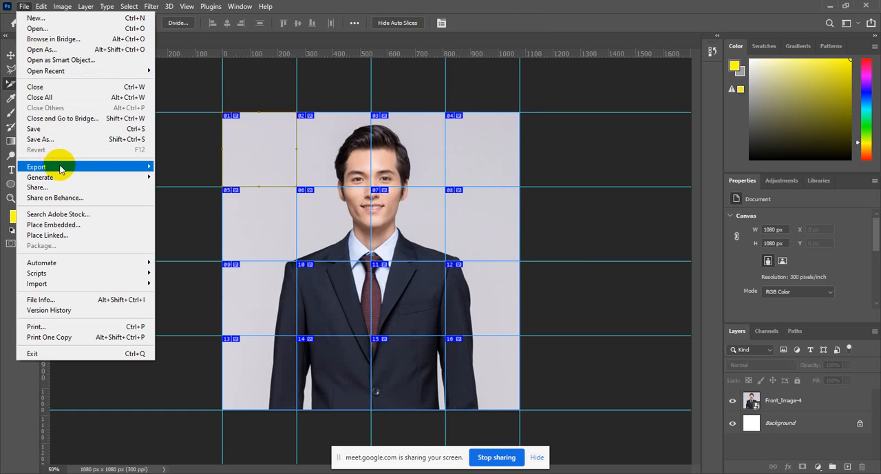
mouse_move(60, 169)
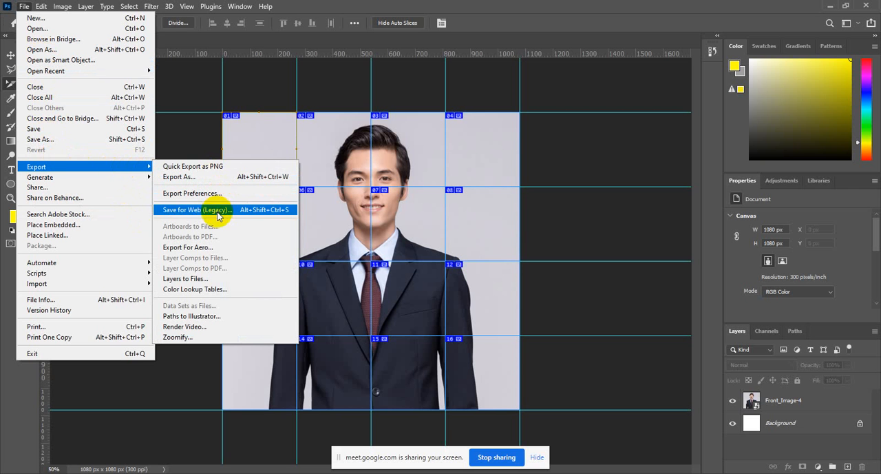
left_click(255, 212)
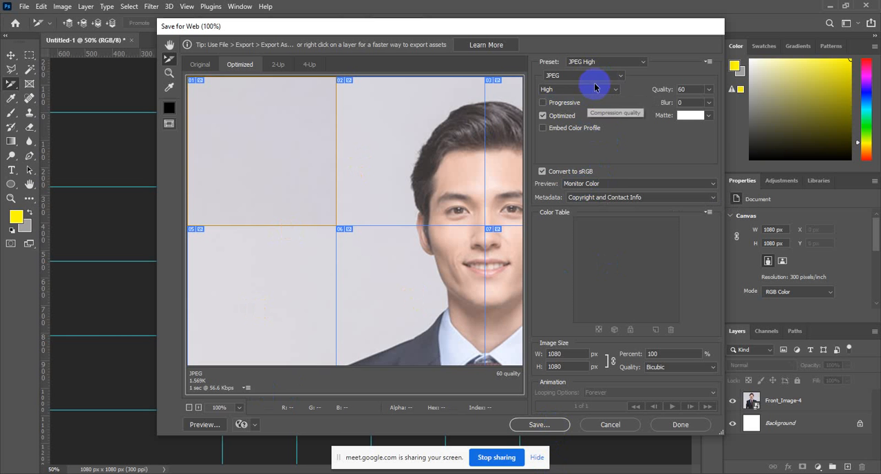
left_click(609, 424)
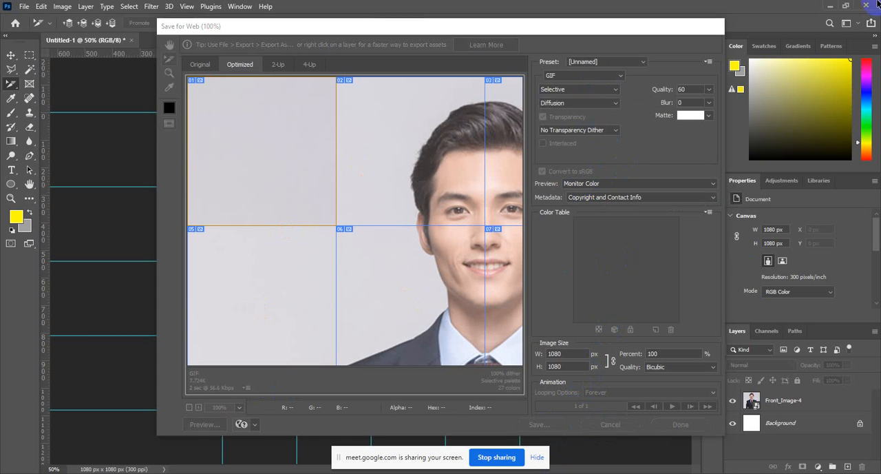
Minimize Photoshop, open the images folder on the desktop to check the exported slices, and close the folder
left_click(827, 6)
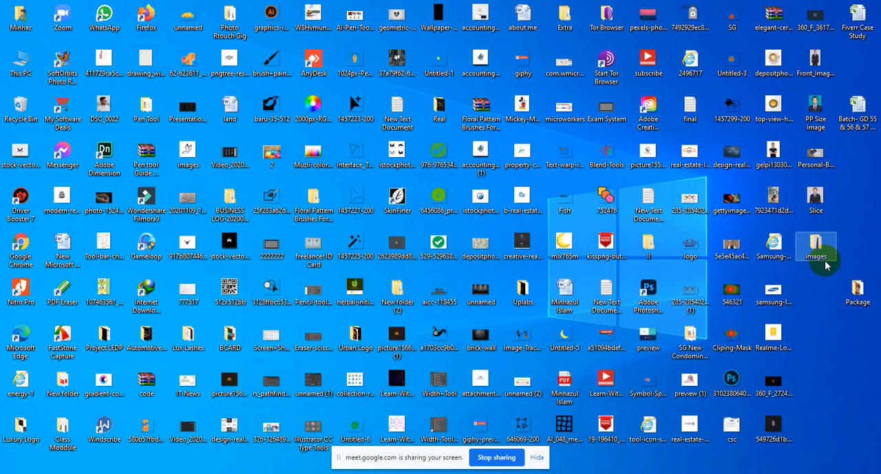
double_click(824, 251)
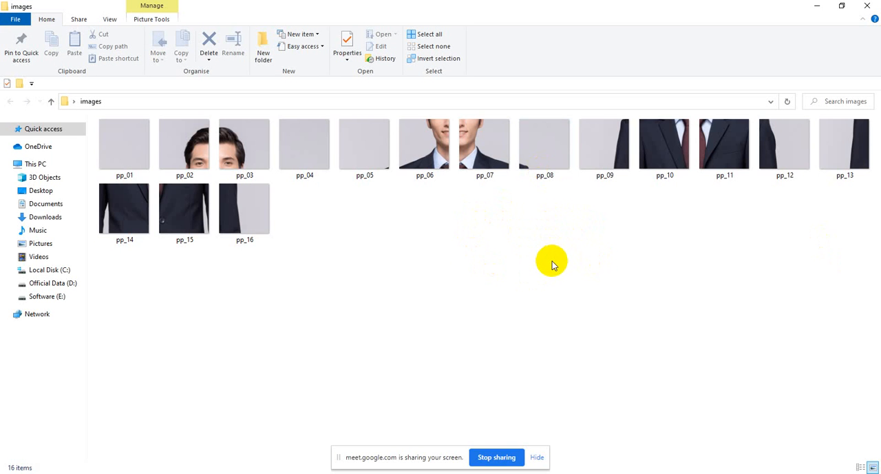
left_click(259, 238)
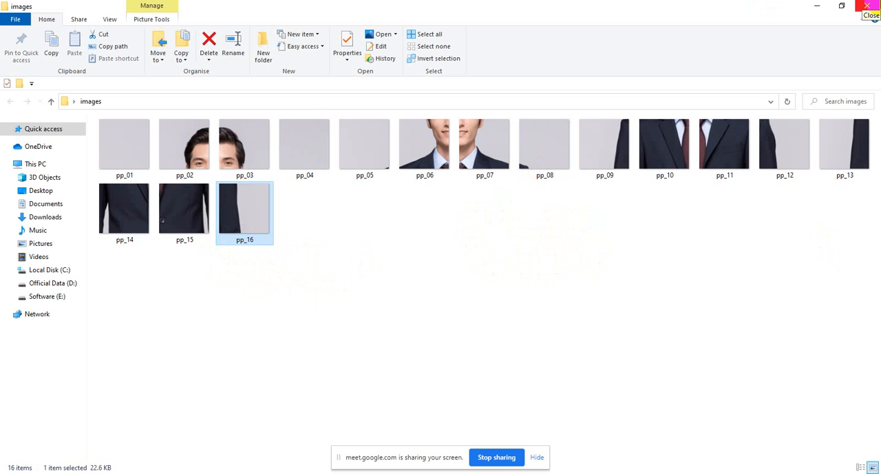
left_click(879, 3)
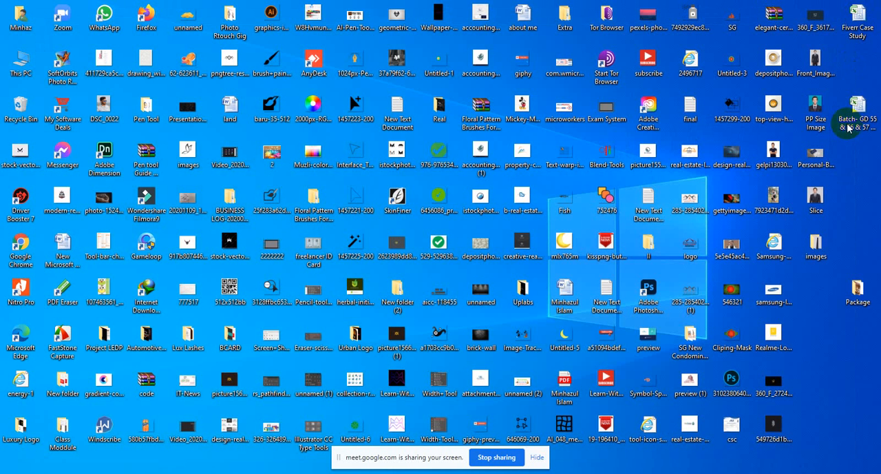